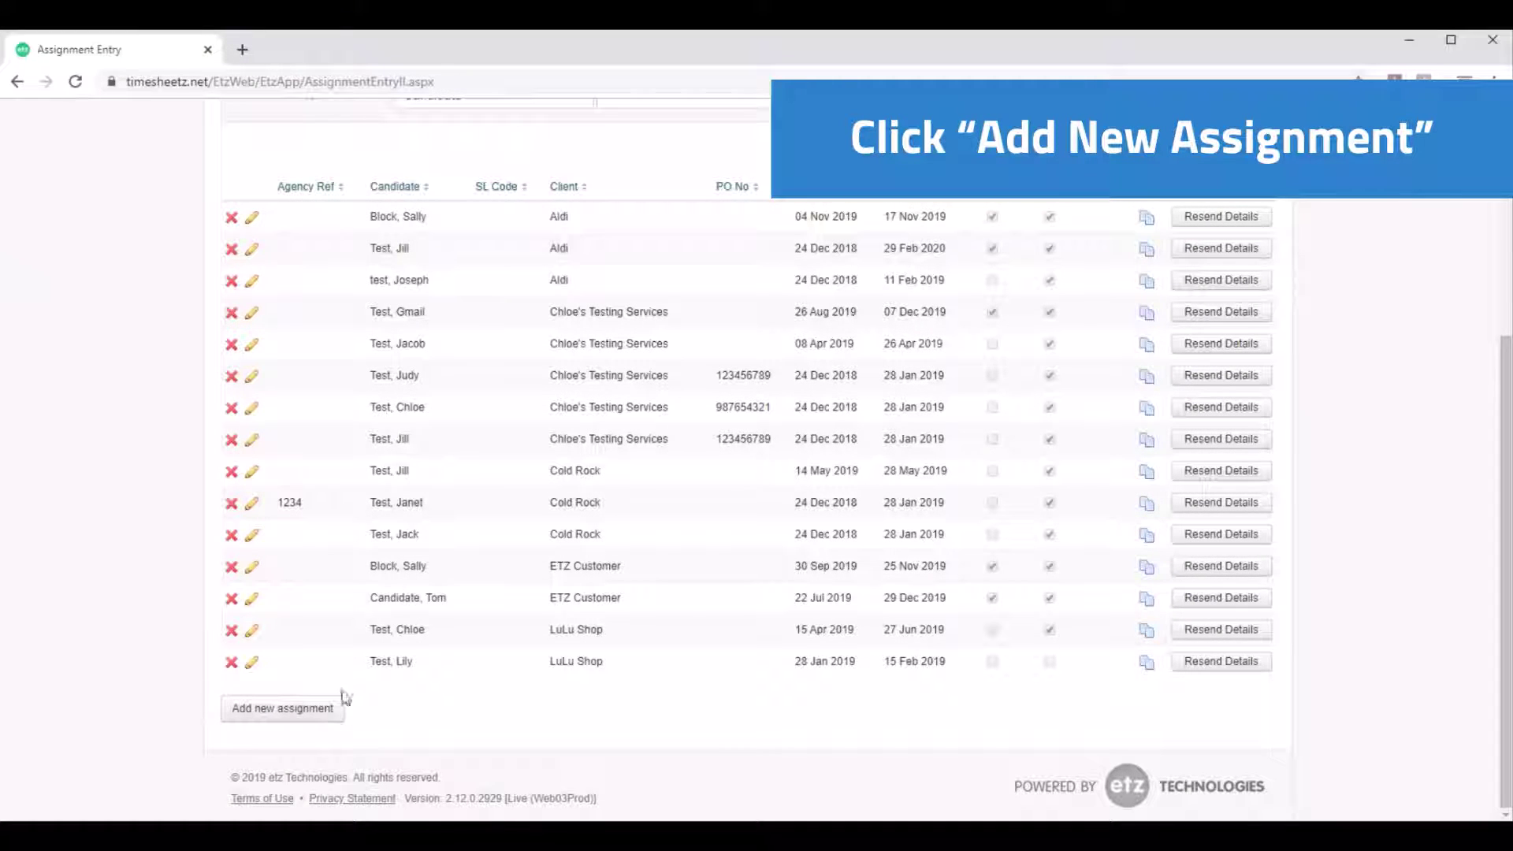
- Open the ETZ Customer assignment starting 22 Jul 2019 for editing and review its job title, client and purchase order fields
left_click(248, 598)
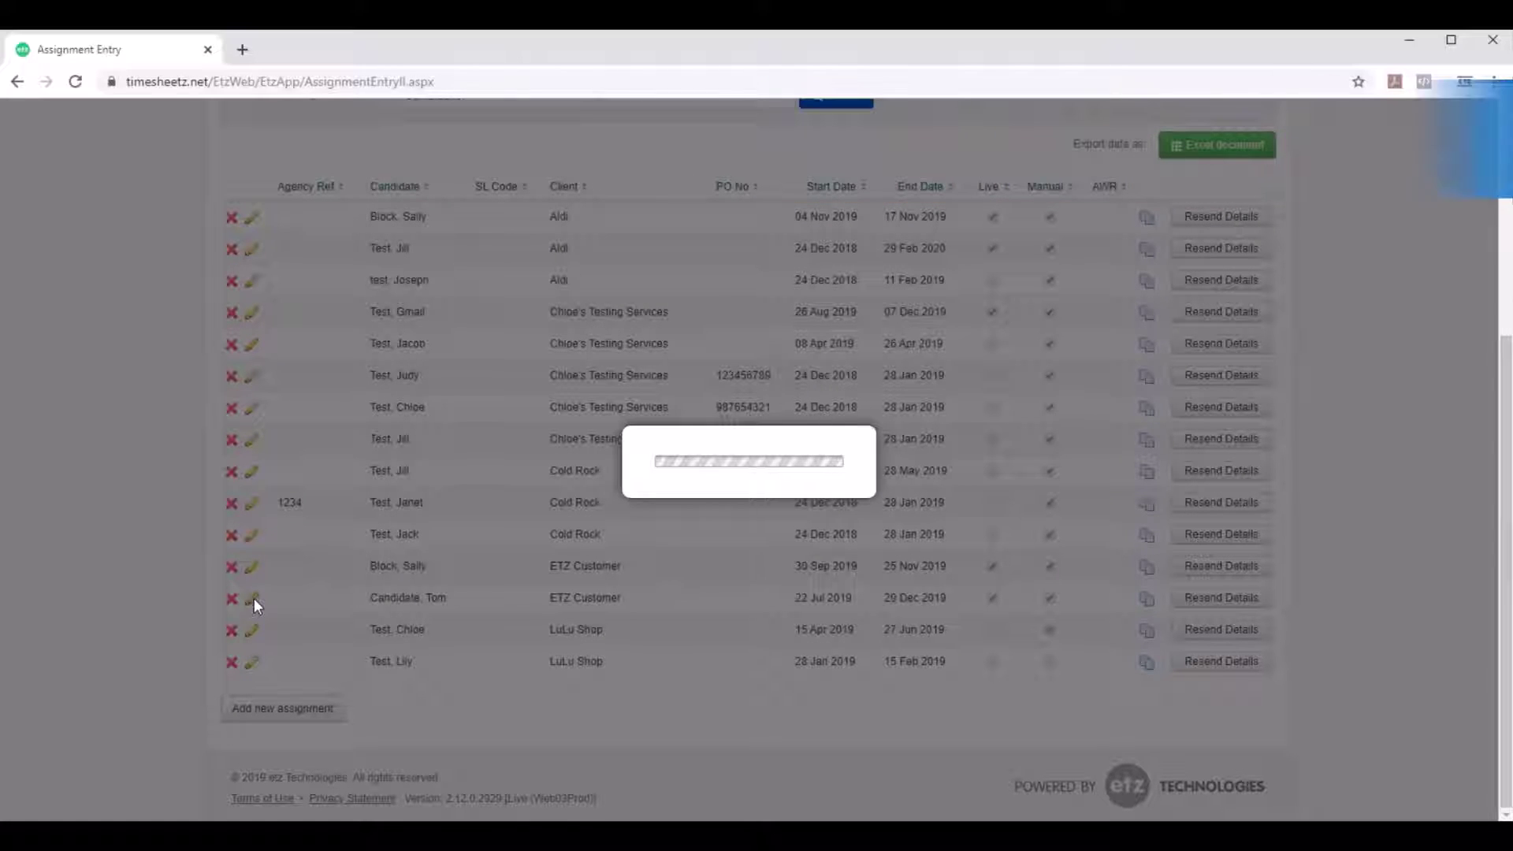
scroll(405, 530, "up", 3)
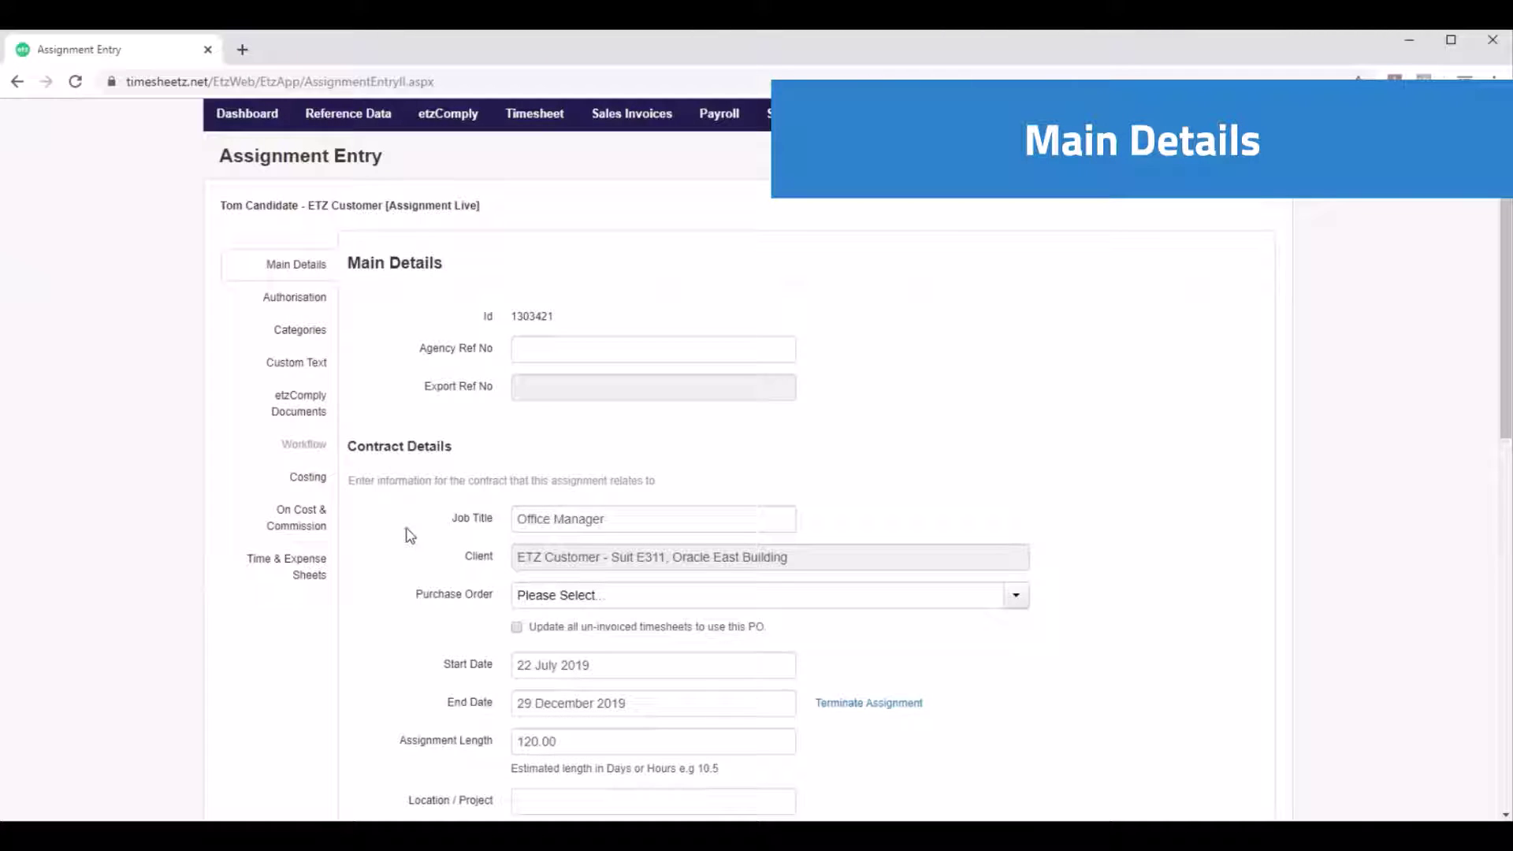
scroll(604, 259, "down", 3)
left_click_drag(451, 315, 494, 311)
left_click(455, 351)
double_click(476, 344)
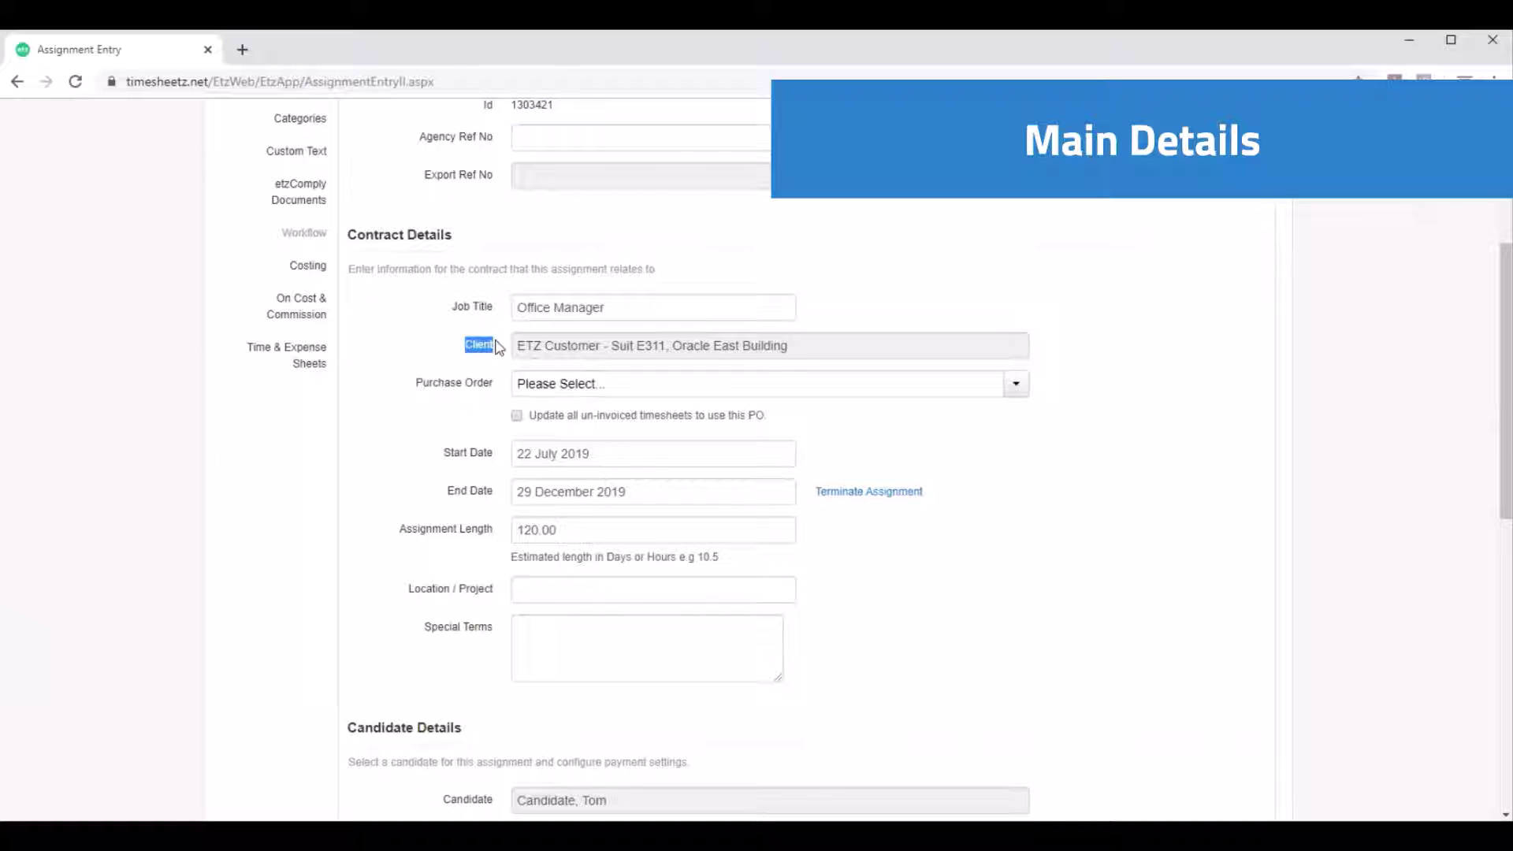
left_click(417, 384)
left_click_drag(415, 384, 499, 383)
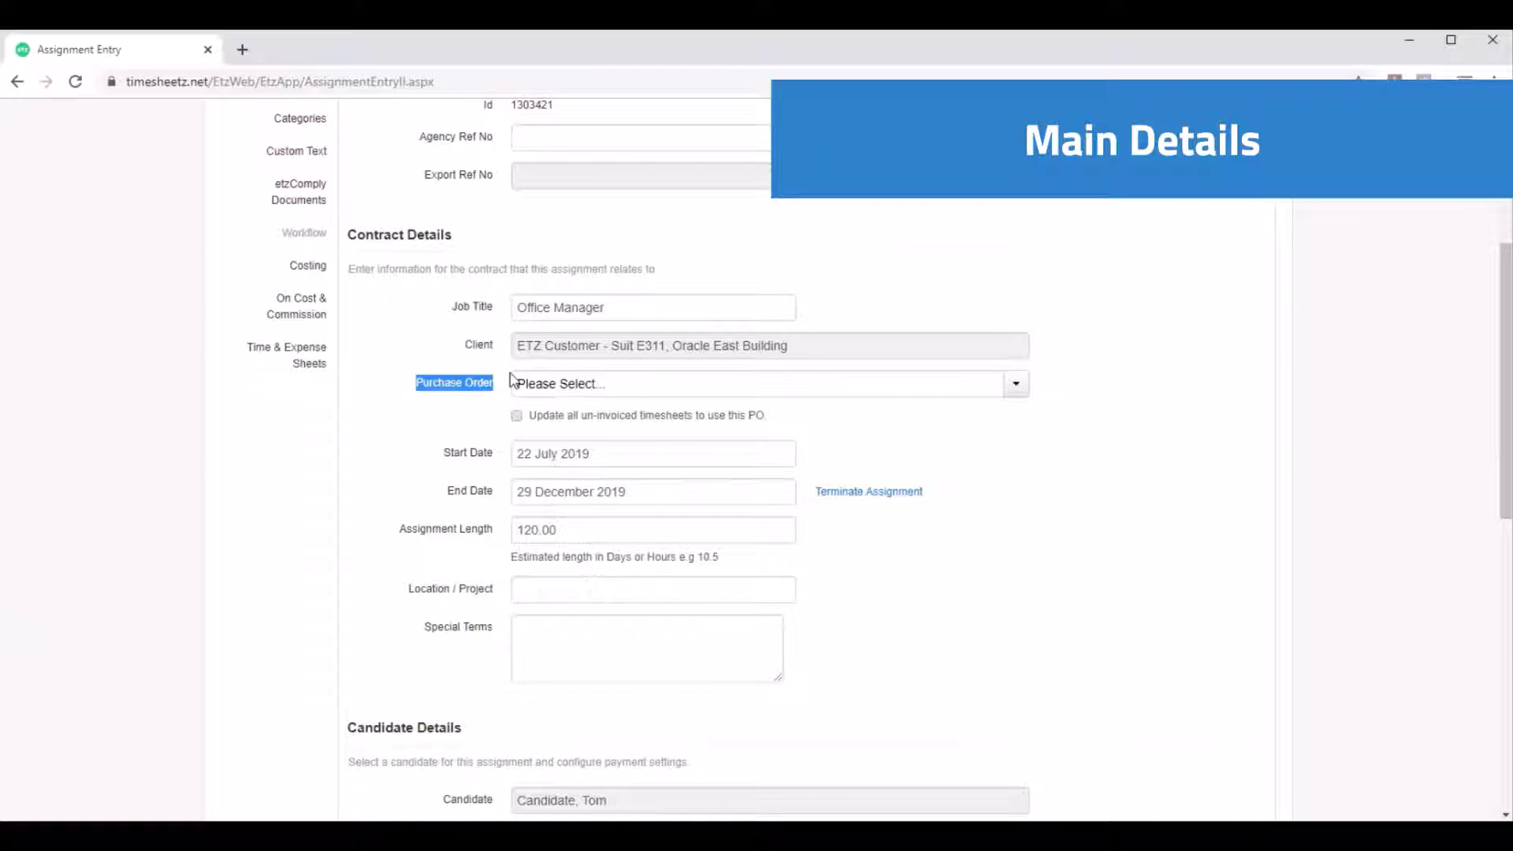
left_click(390, 416)
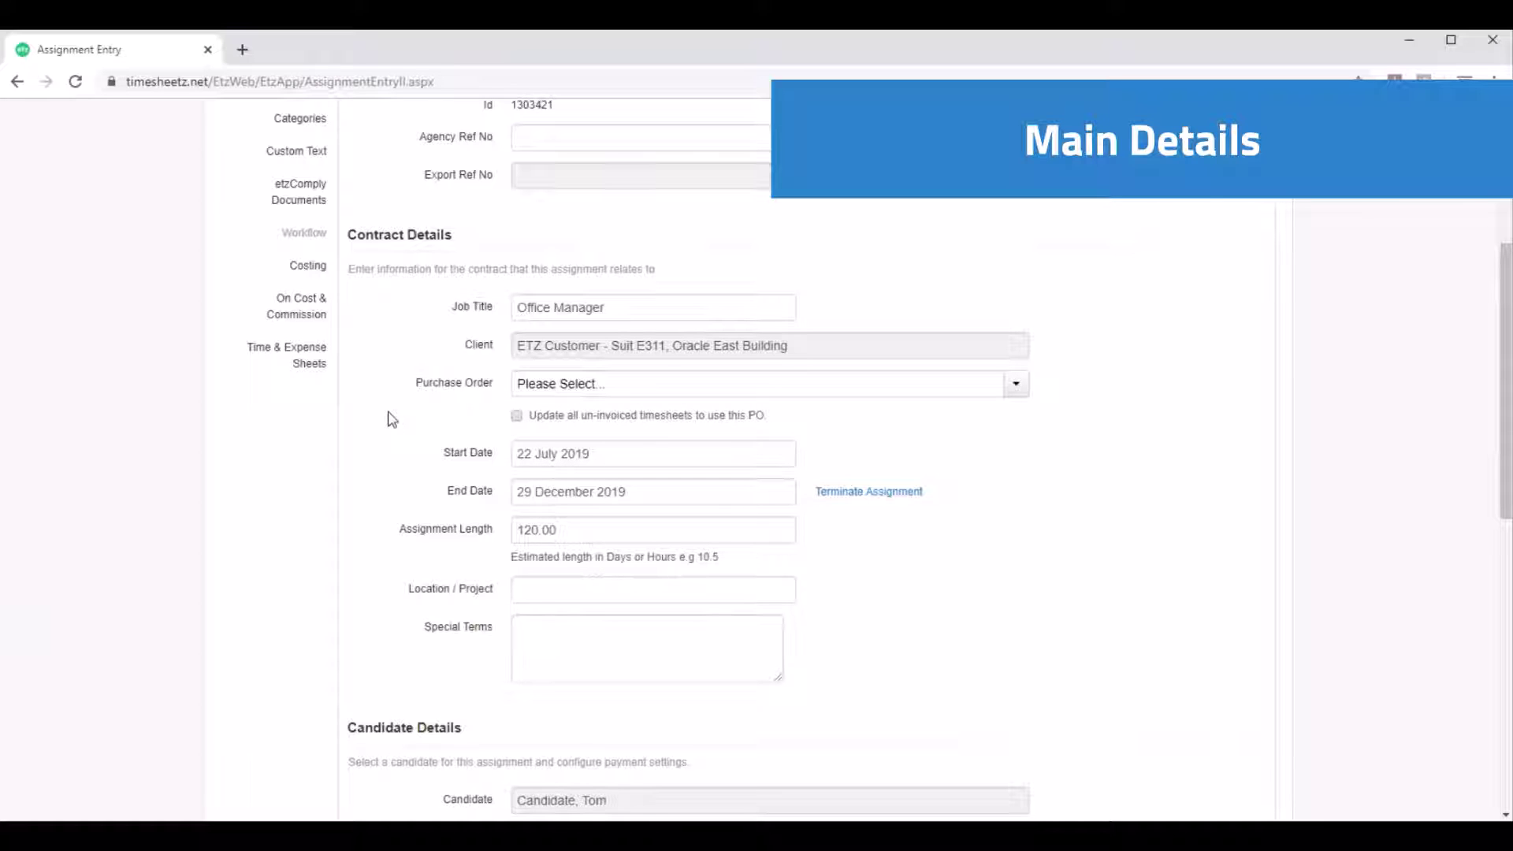
- Review the contract's start date, end date, assignment length, location / project and special terms fields
scroll(439, 461, "down", 3)
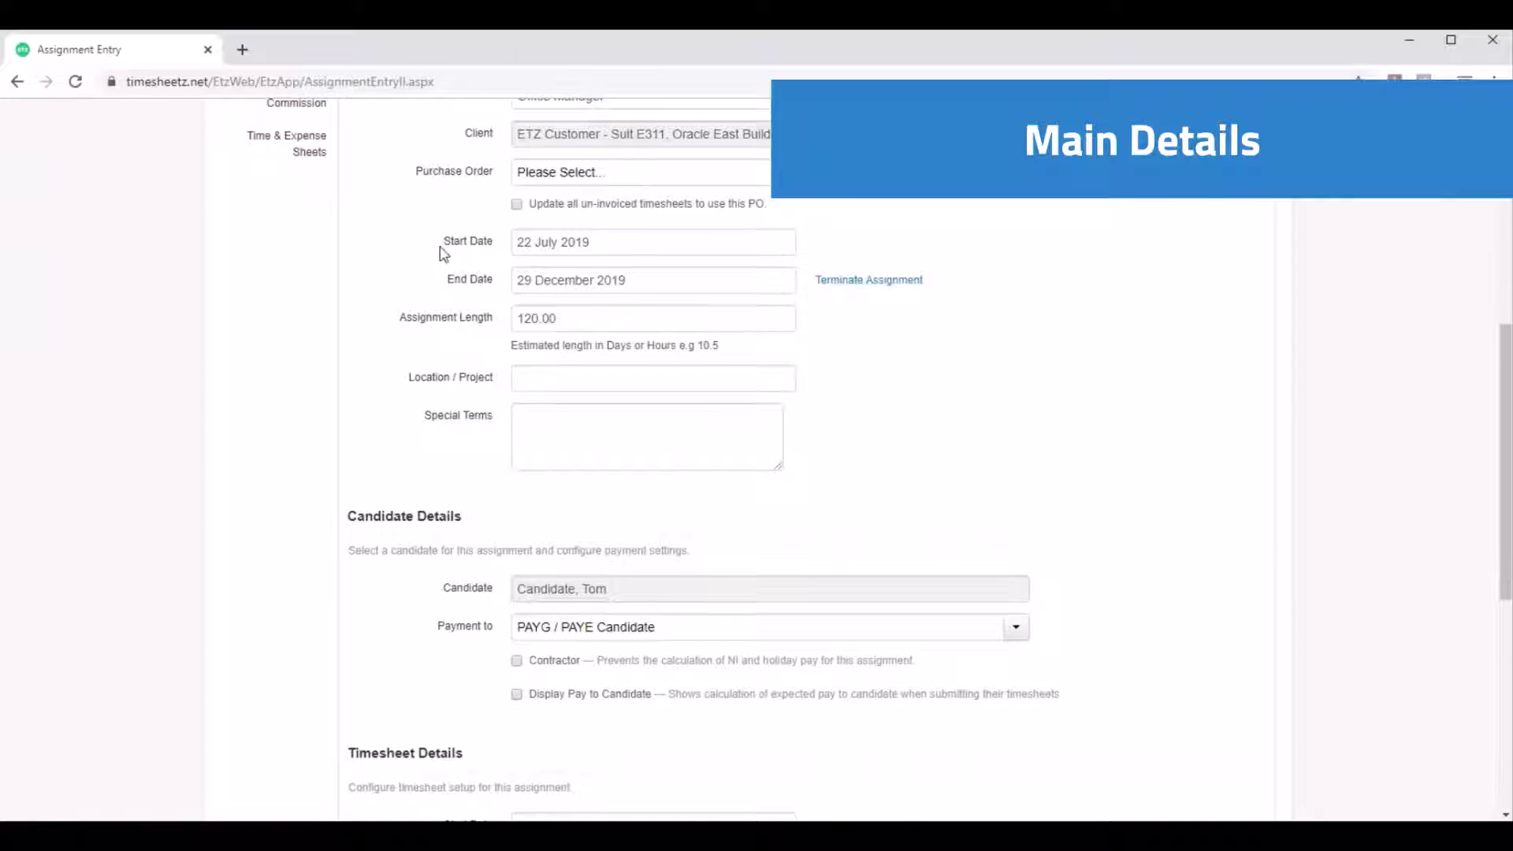
left_click_drag(444, 244, 496, 243)
left_click(439, 282)
left_click_drag(438, 284, 502, 285)
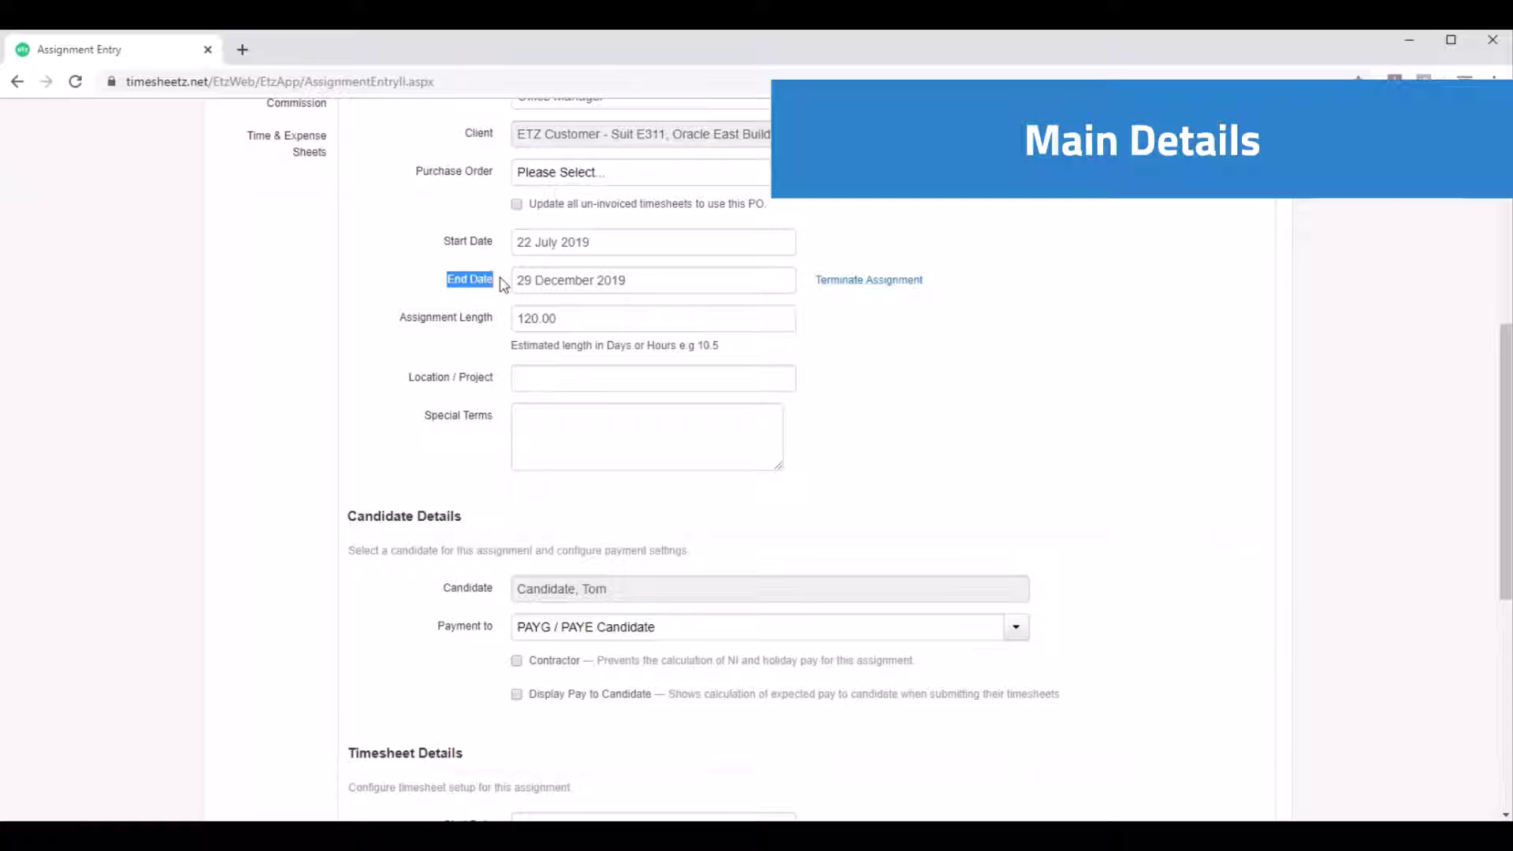
left_click(400, 299)
left_click_drag(397, 316, 502, 317)
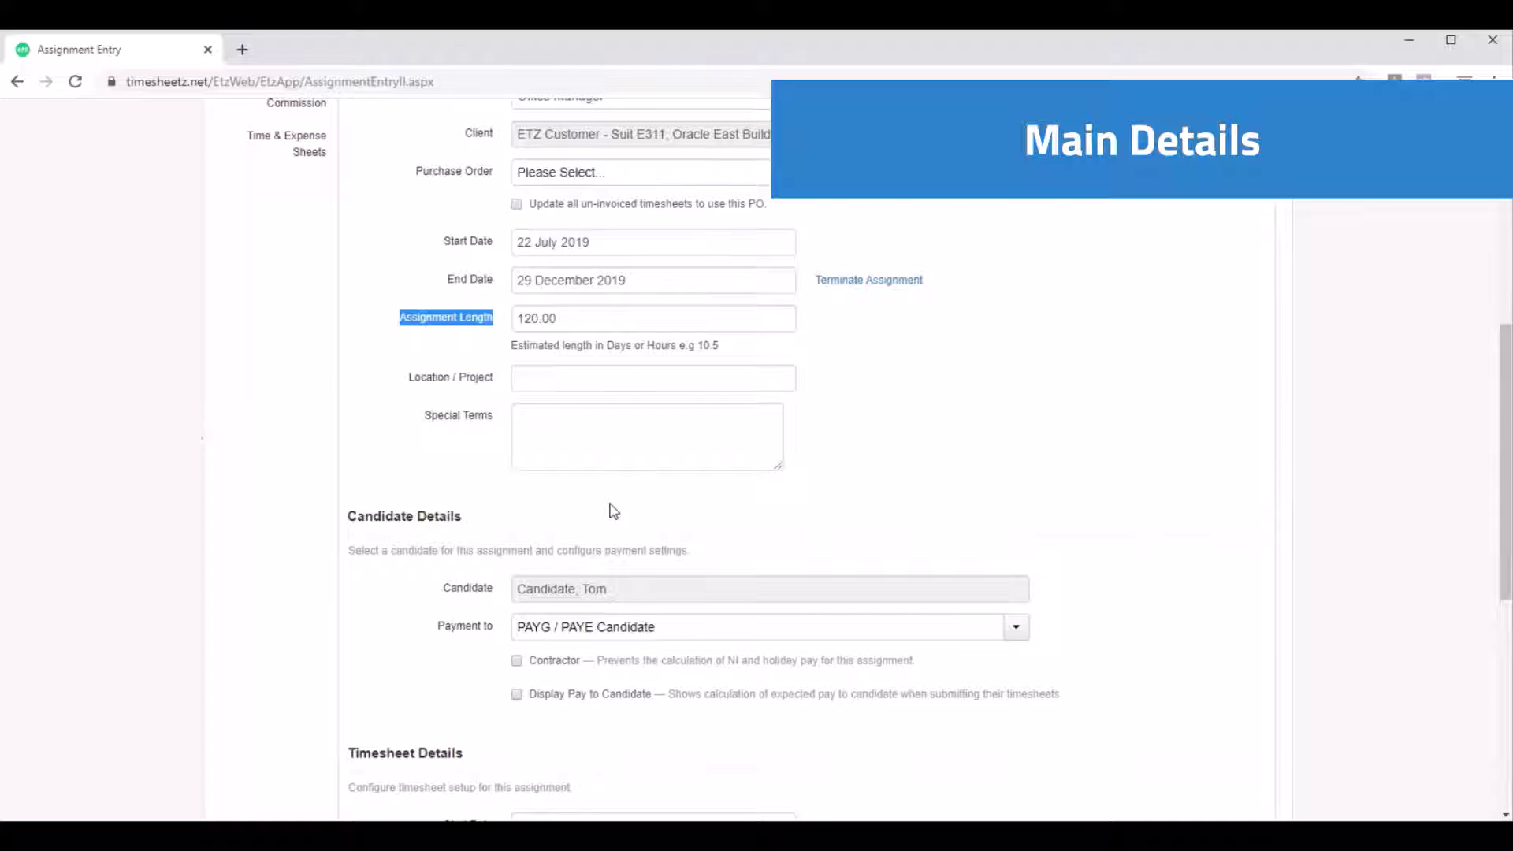
left_click(414, 457)
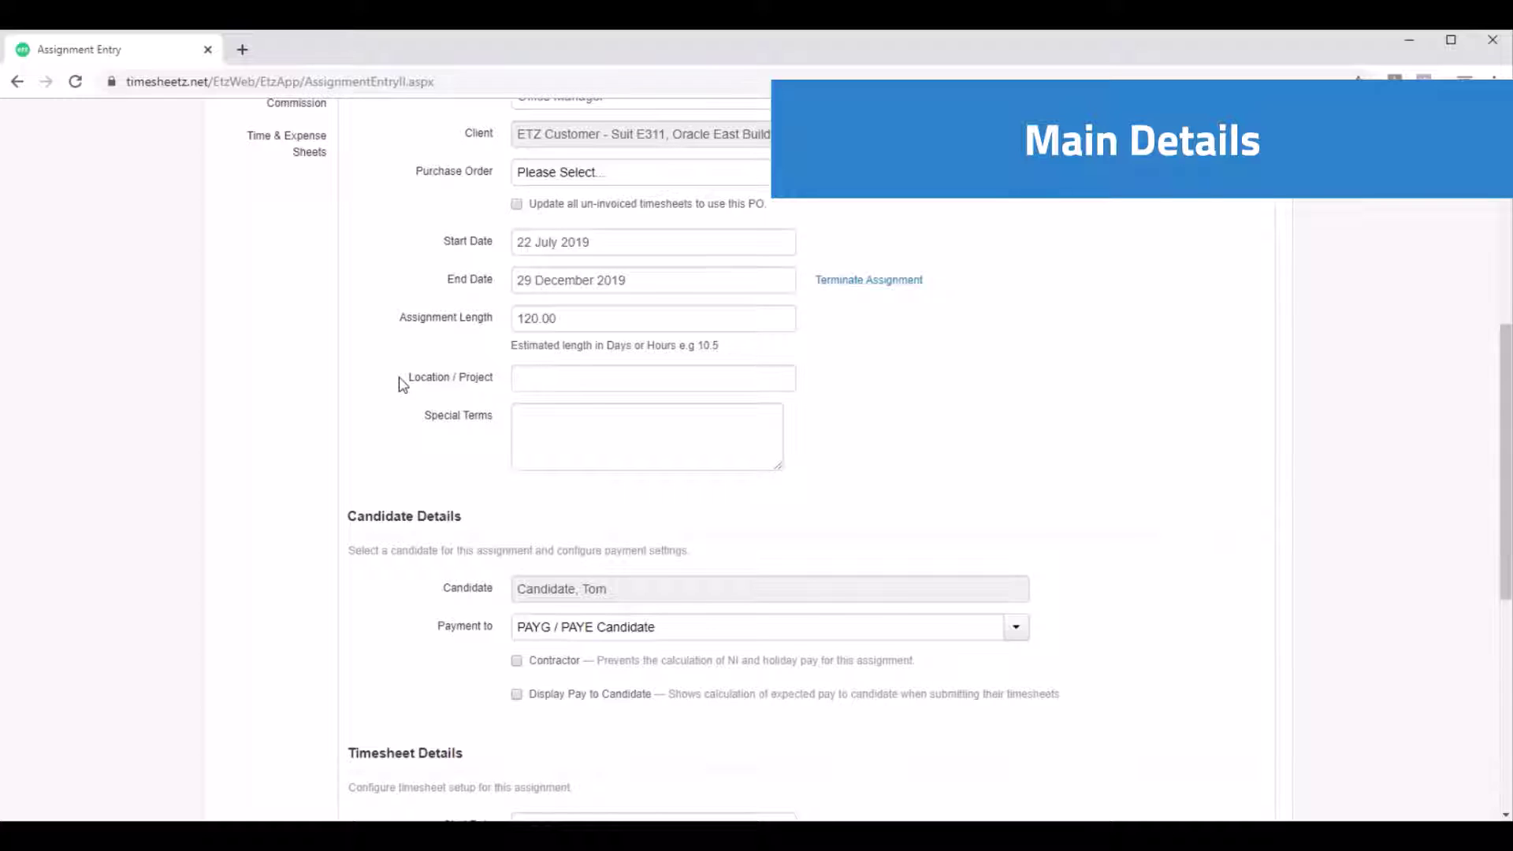
left_click_drag(402, 384, 501, 381)
left_click(412, 427)
left_click_drag(412, 428, 498, 425)
left_click(452, 432)
- Examine the candidate details, including the available payment recipients and the Contractor option
scroll(441, 401, "down", 3)
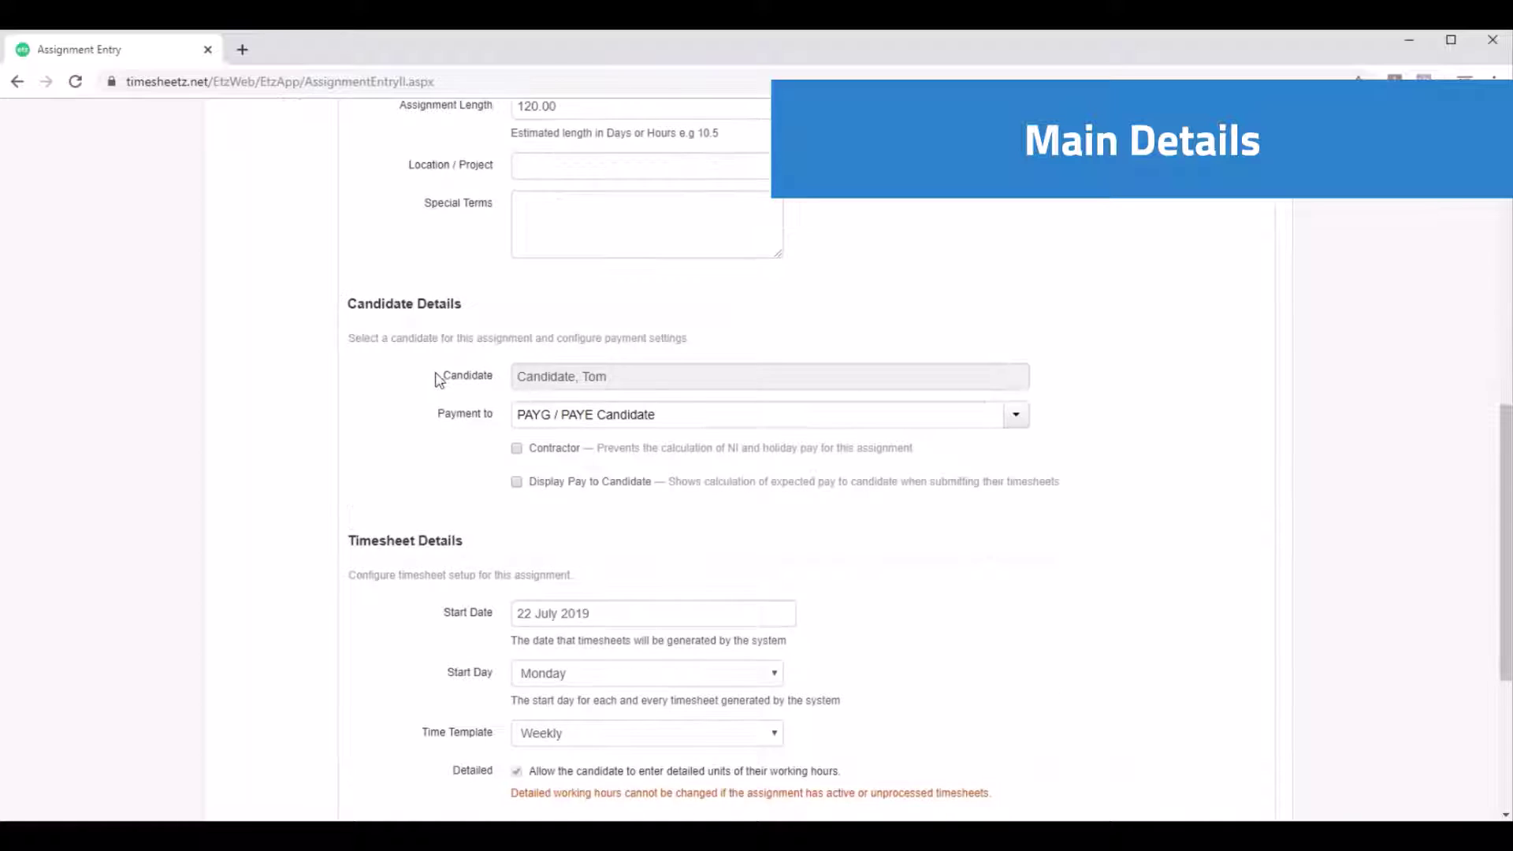
left_click_drag(438, 379, 500, 378)
left_click(380, 413)
left_click_drag(428, 416, 501, 421)
left_click(394, 432)
left_click(1018, 420)
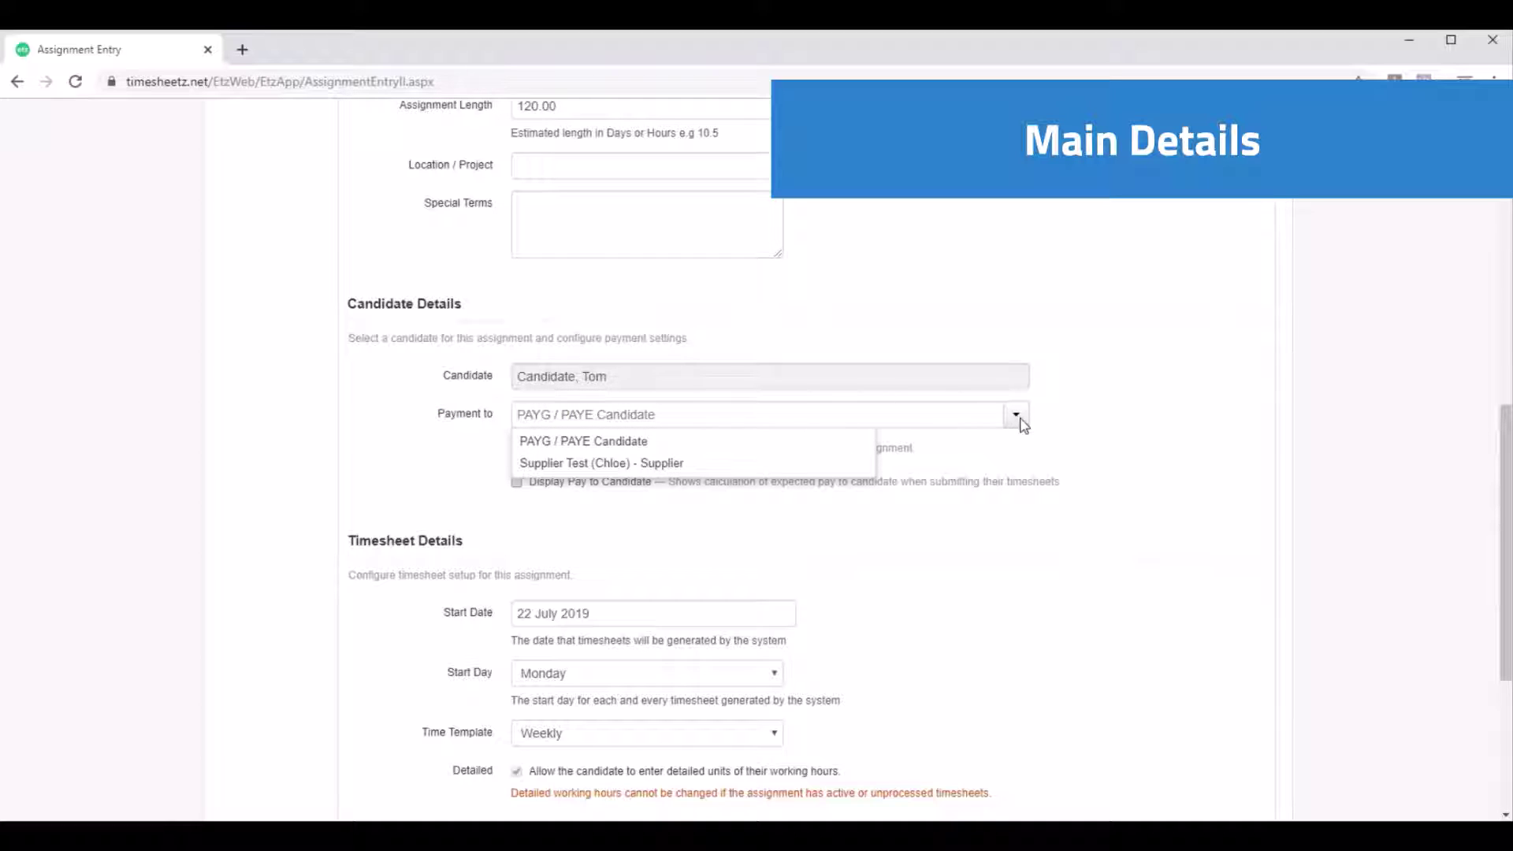
left_click(1085, 416)
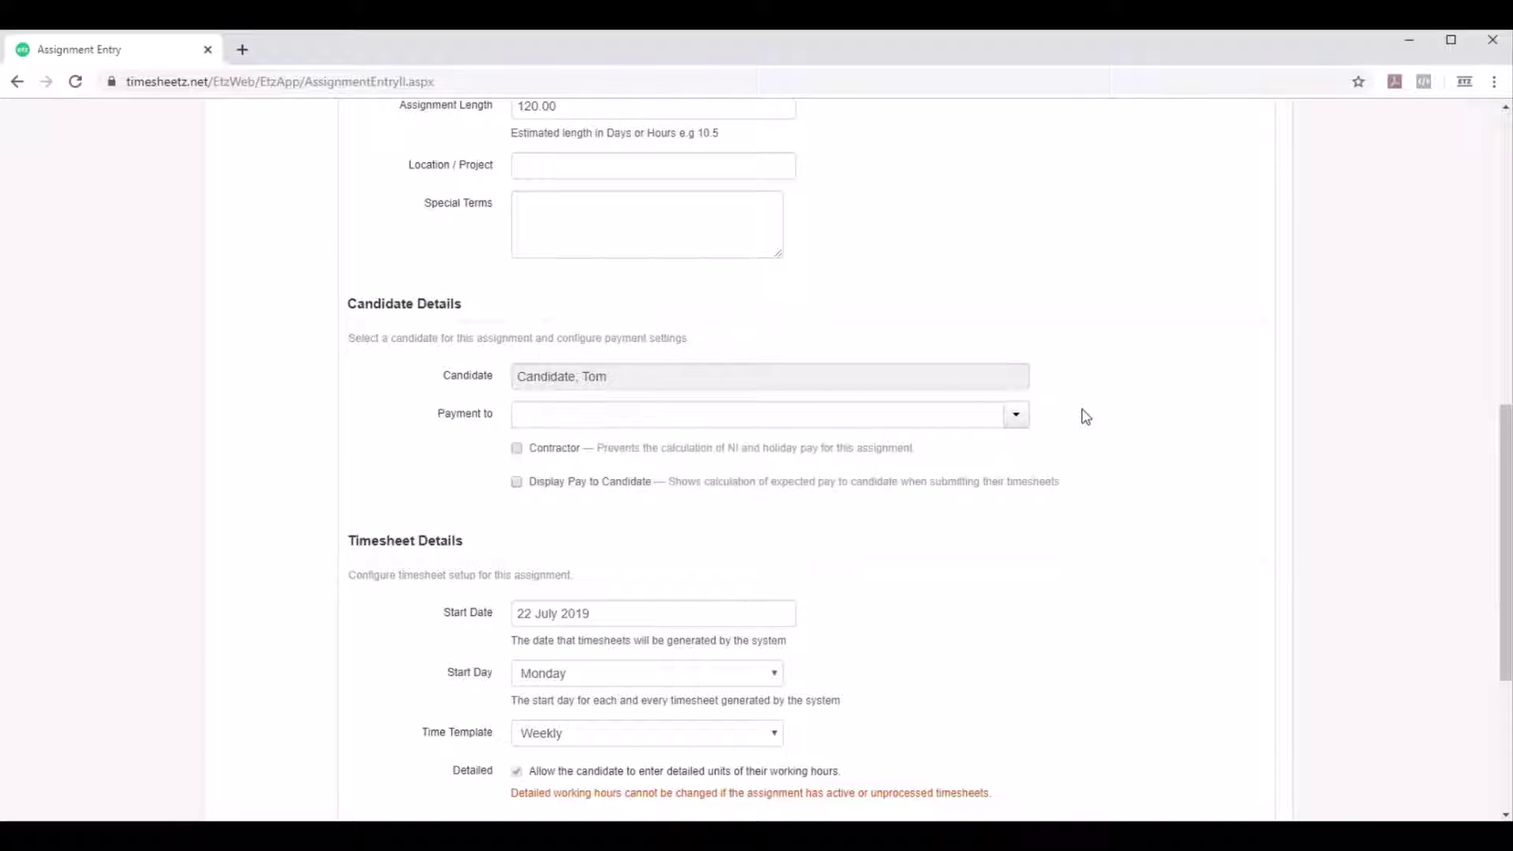
left_click(517, 449)
left_click(517, 449)
- Review the timesheet start date, start day and the available time template frequencies
scroll(519, 492, "down", 3)
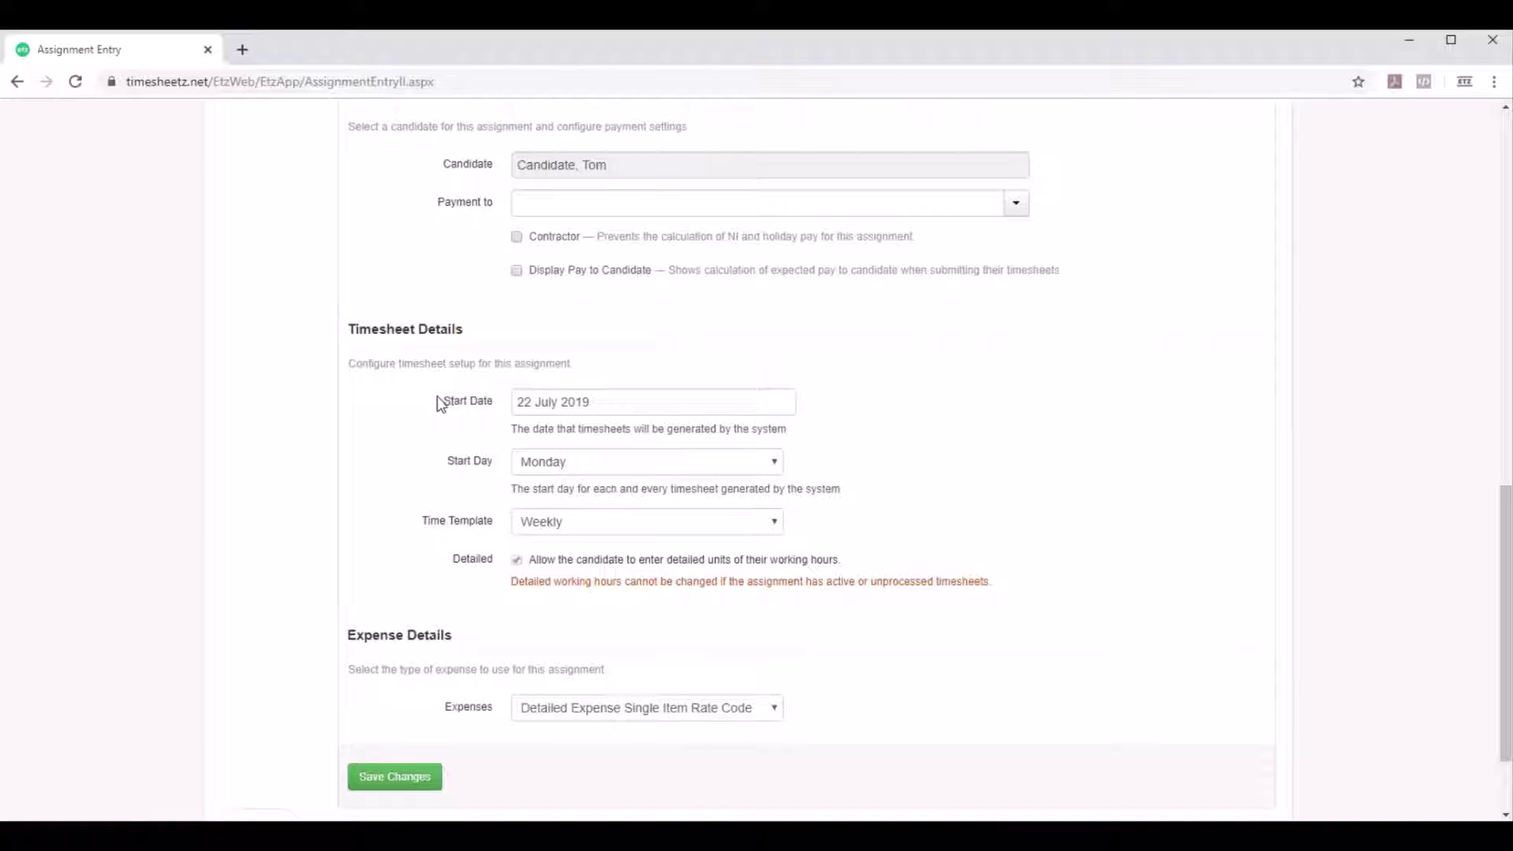
left_click_drag(443, 401, 479, 401)
left_click(433, 459)
left_click_drag(447, 460, 497, 463)
left_click(402, 530)
left_click_drag(414, 524, 496, 526)
left_click(778, 530)
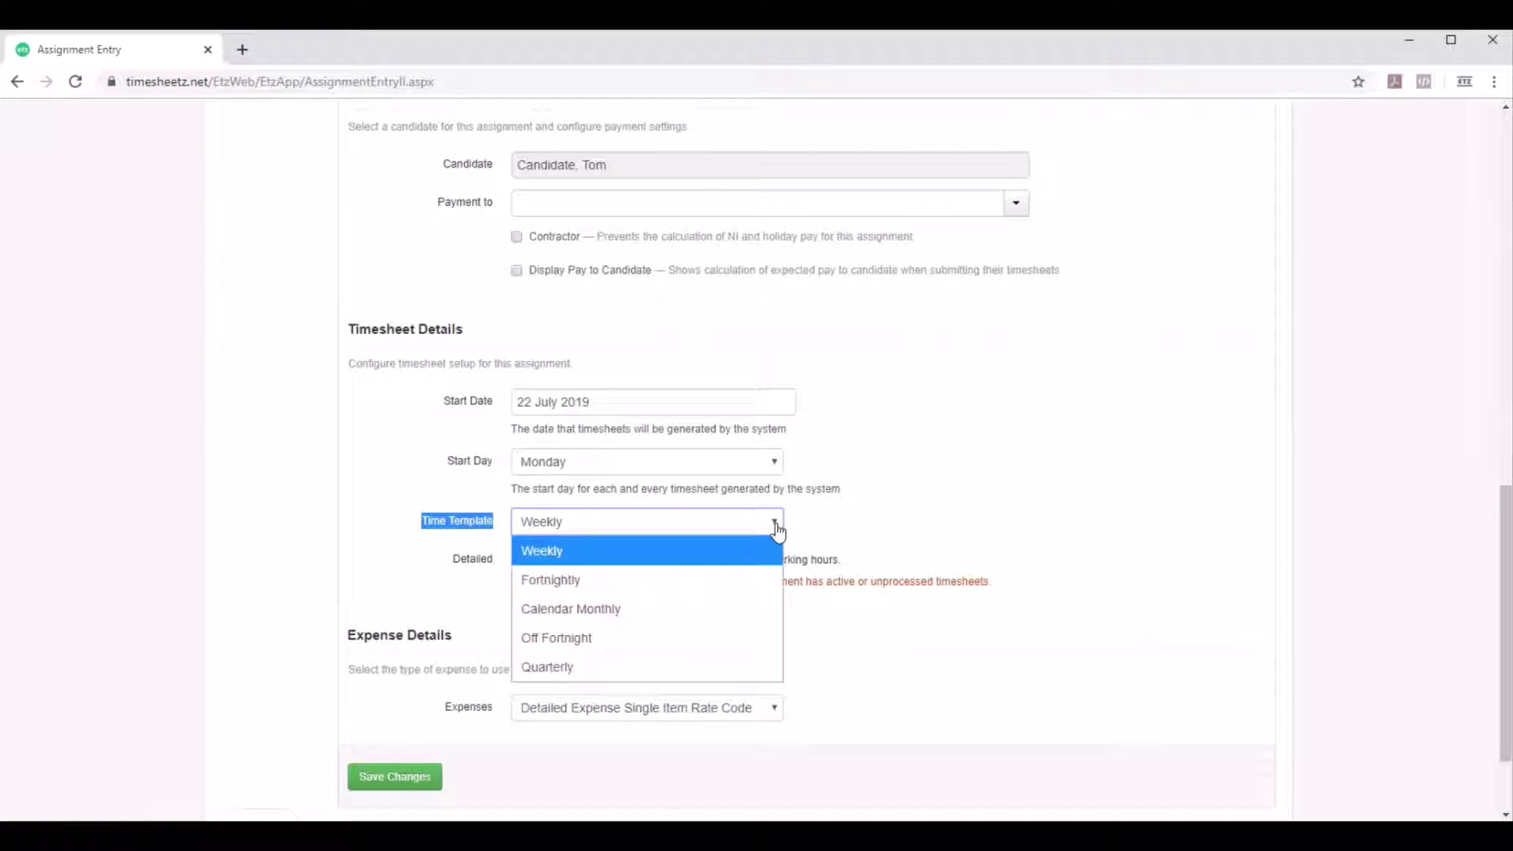
left_click(904, 524)
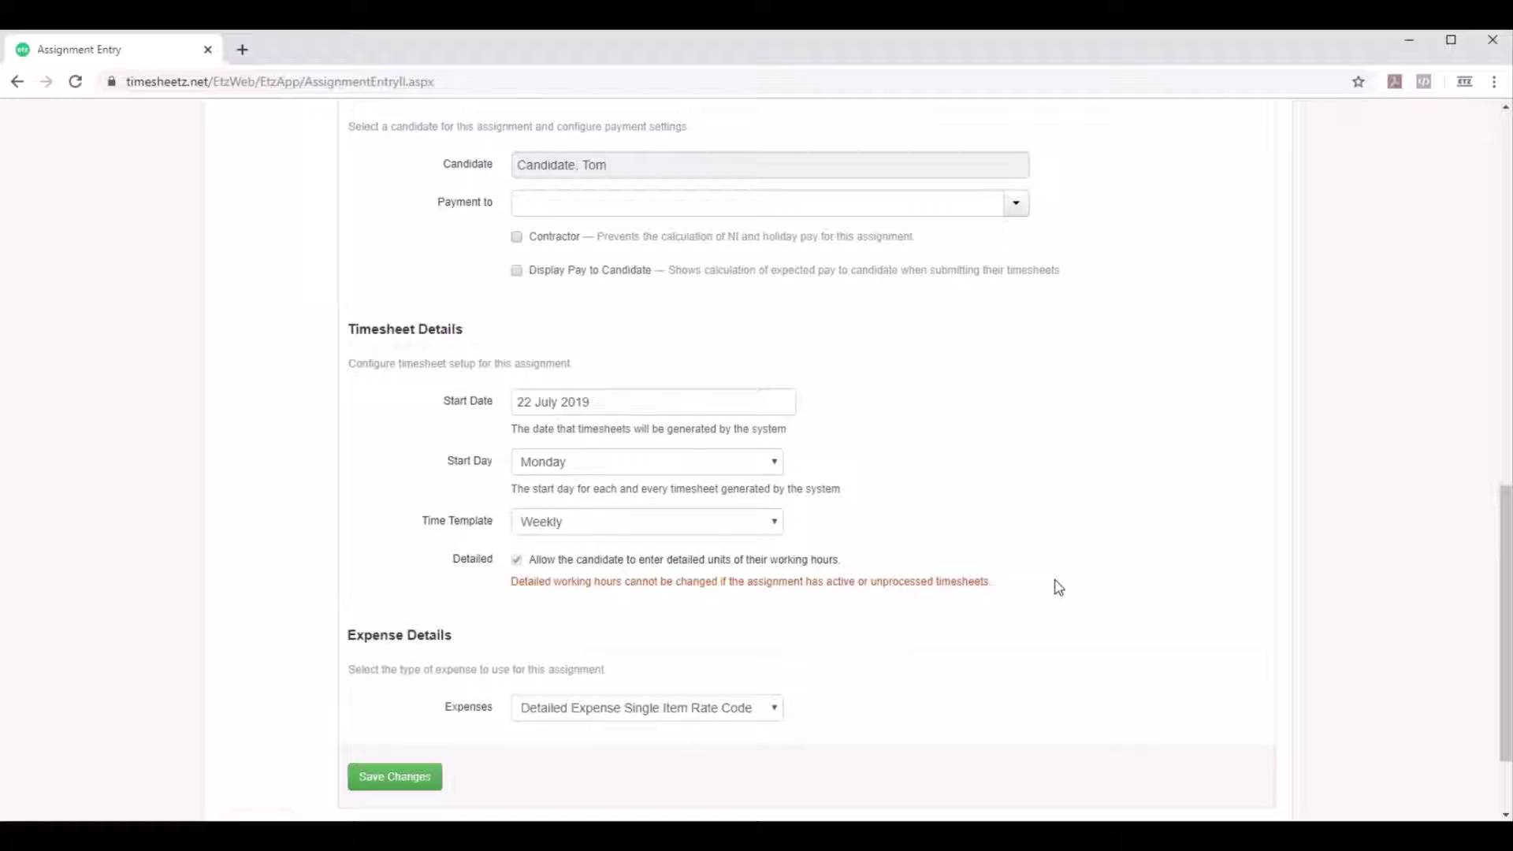
- Examine the expense types available in the assignment's Expense Details
scroll(972, 639, "down", 3)
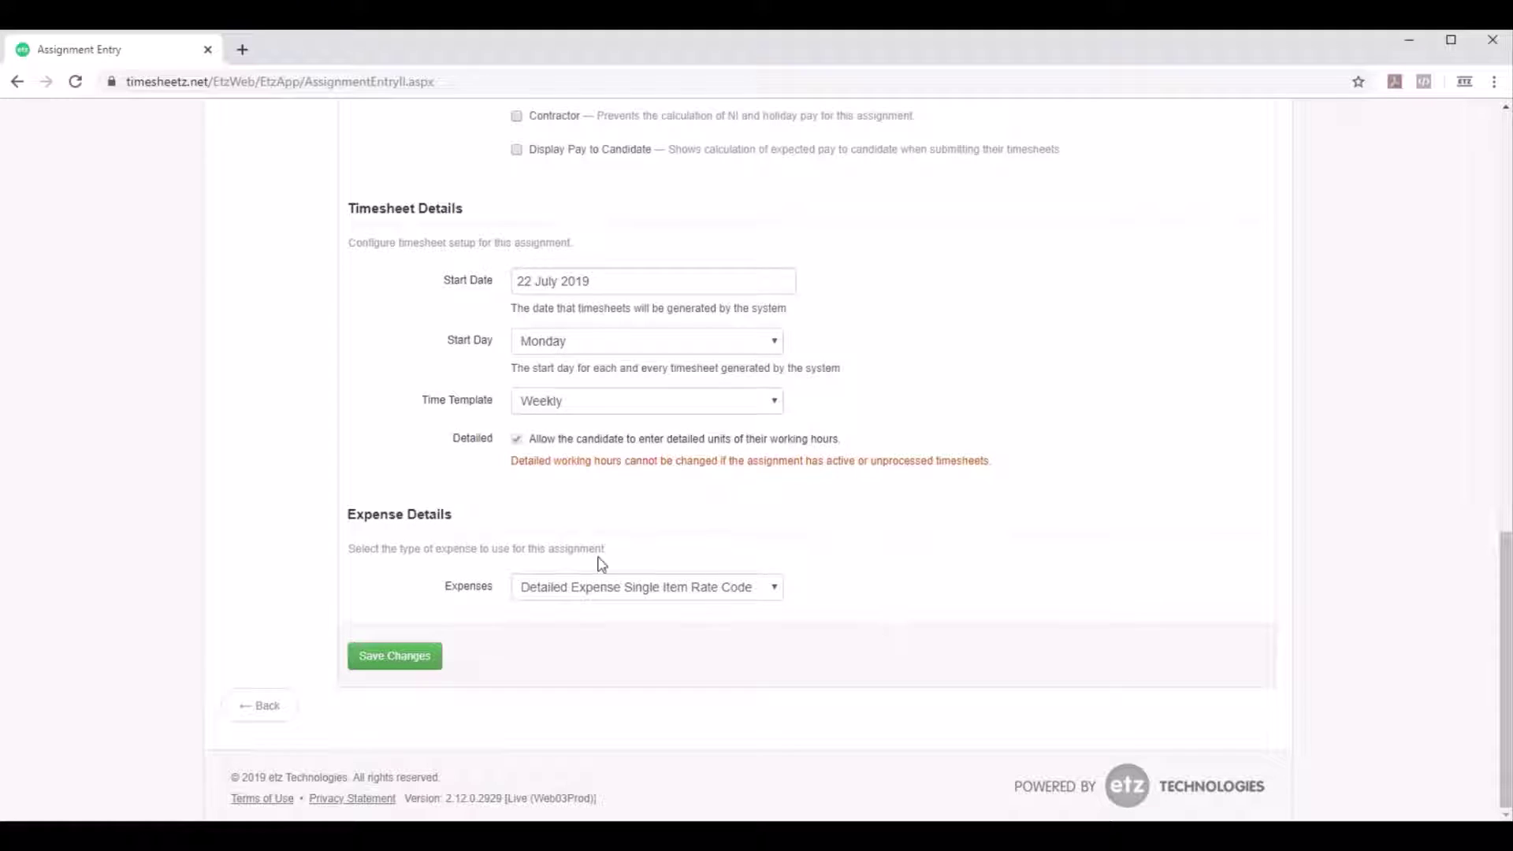
left_click_drag(462, 521, 343, 516)
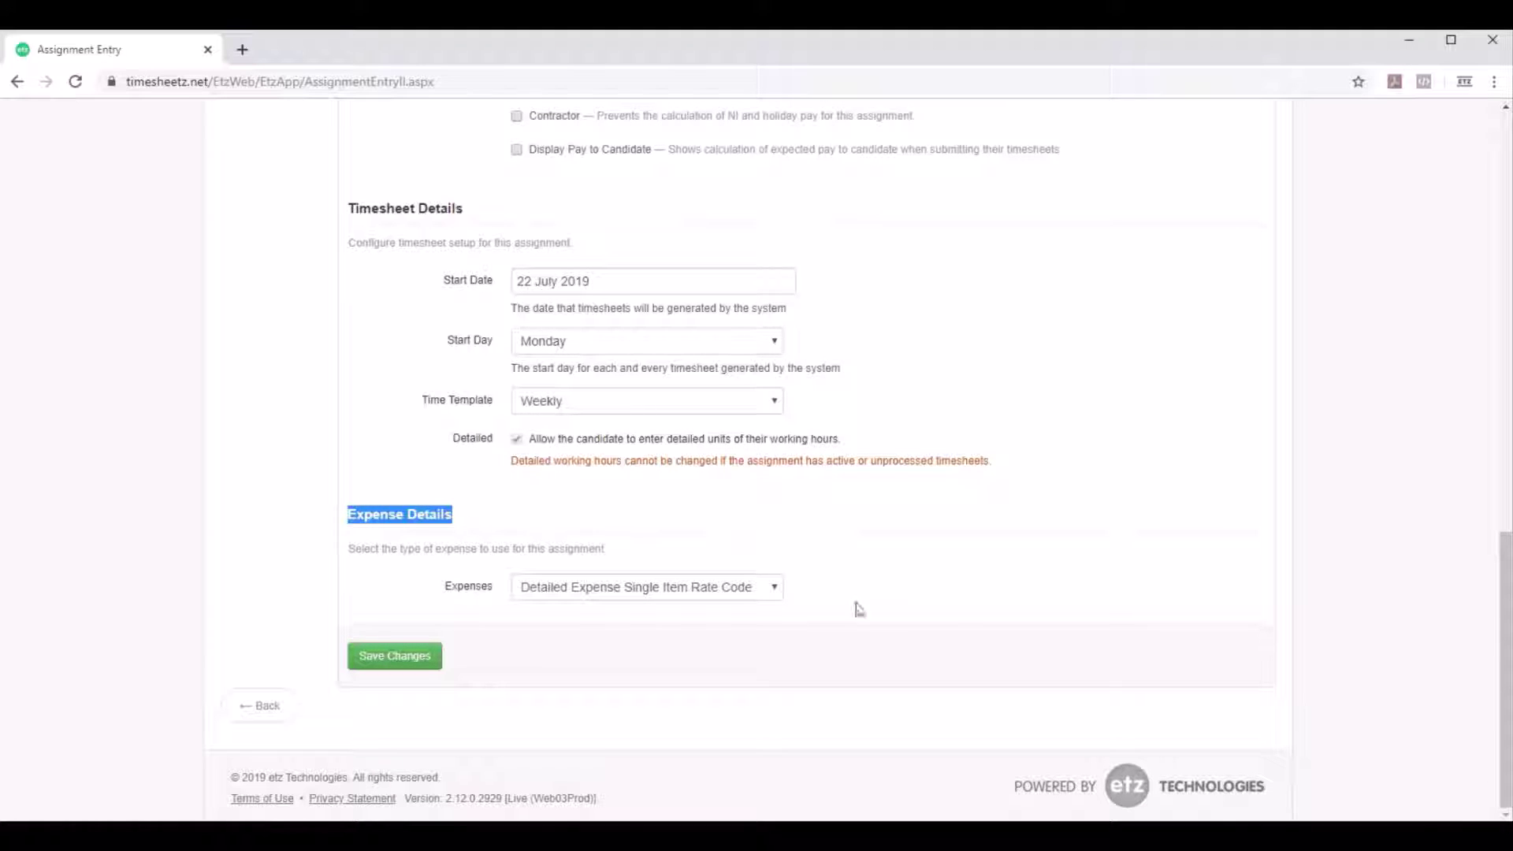
left_click(757, 590)
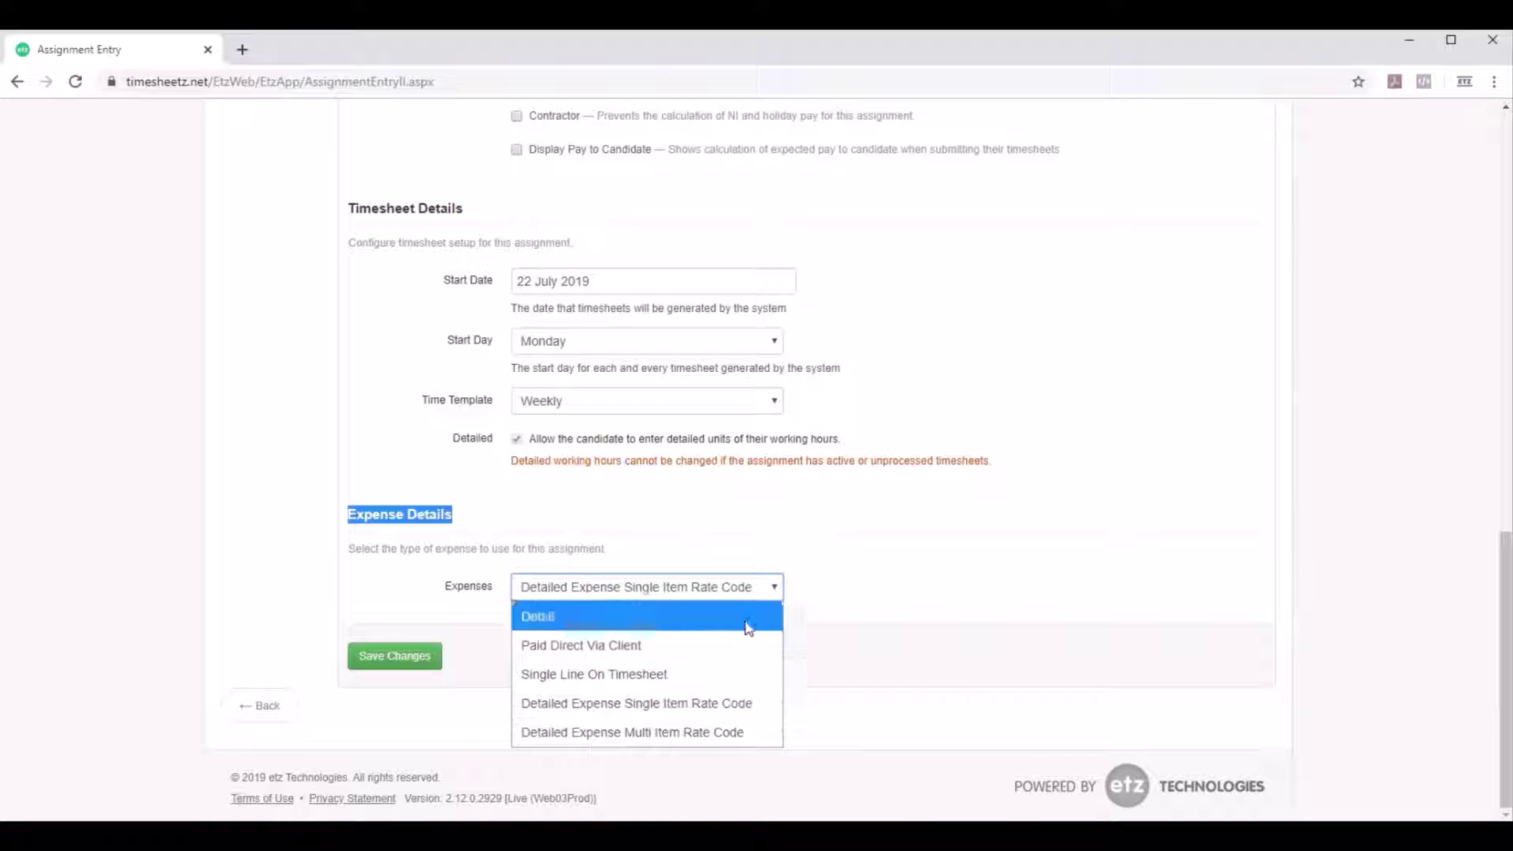
left_click(1127, 599)
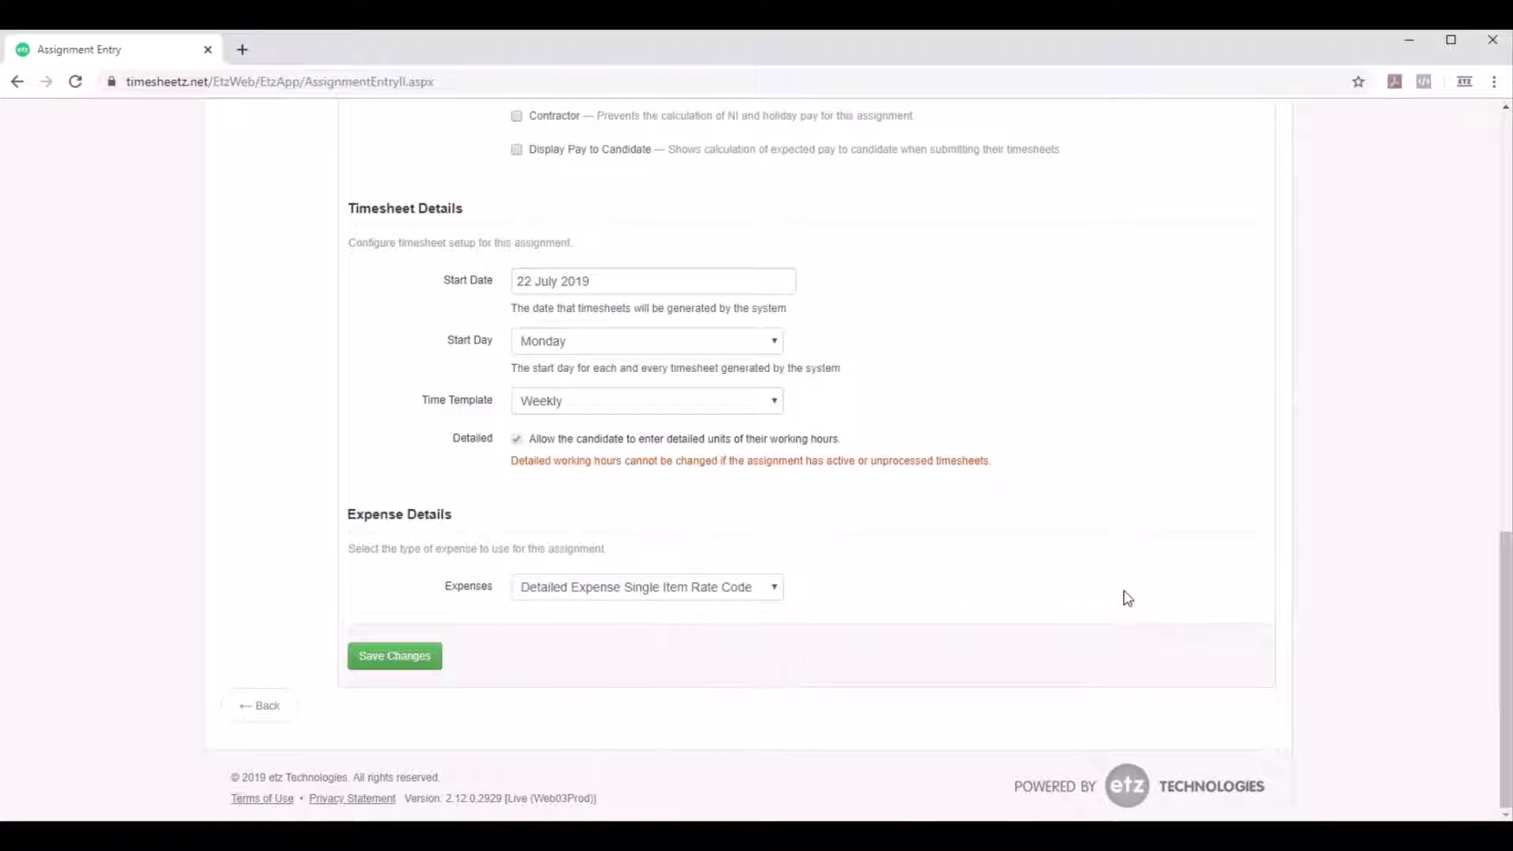
- In the timesheet authorisation settings, try the client authoriser's Online and Preferred options and the alternative authoriser email option, clearing each again
scroll(1193, 614, "up", 15)
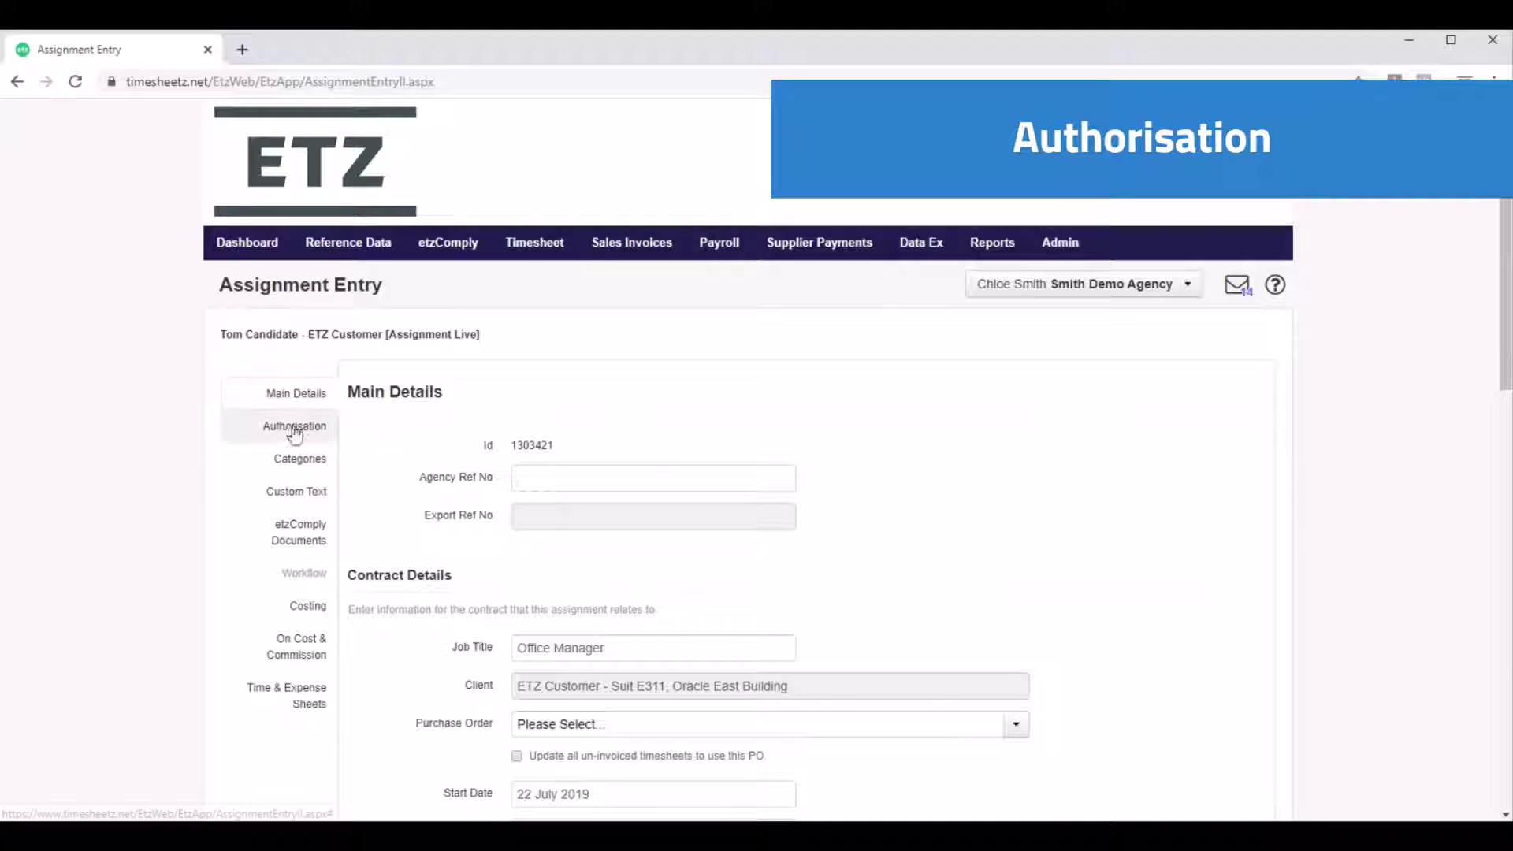
left_click(295, 428)
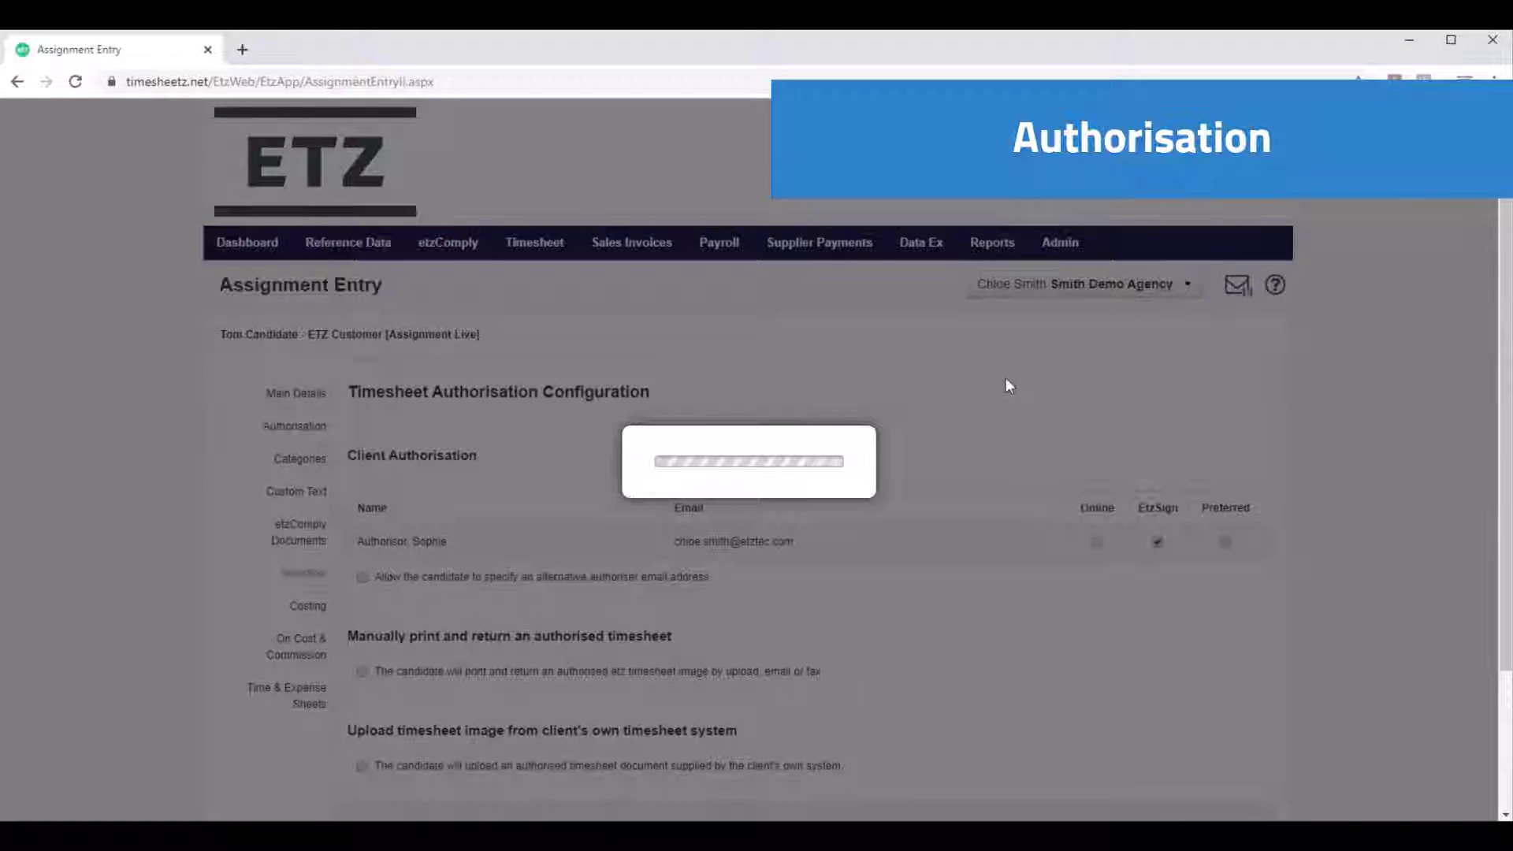
scroll(890, 407, "down", 3)
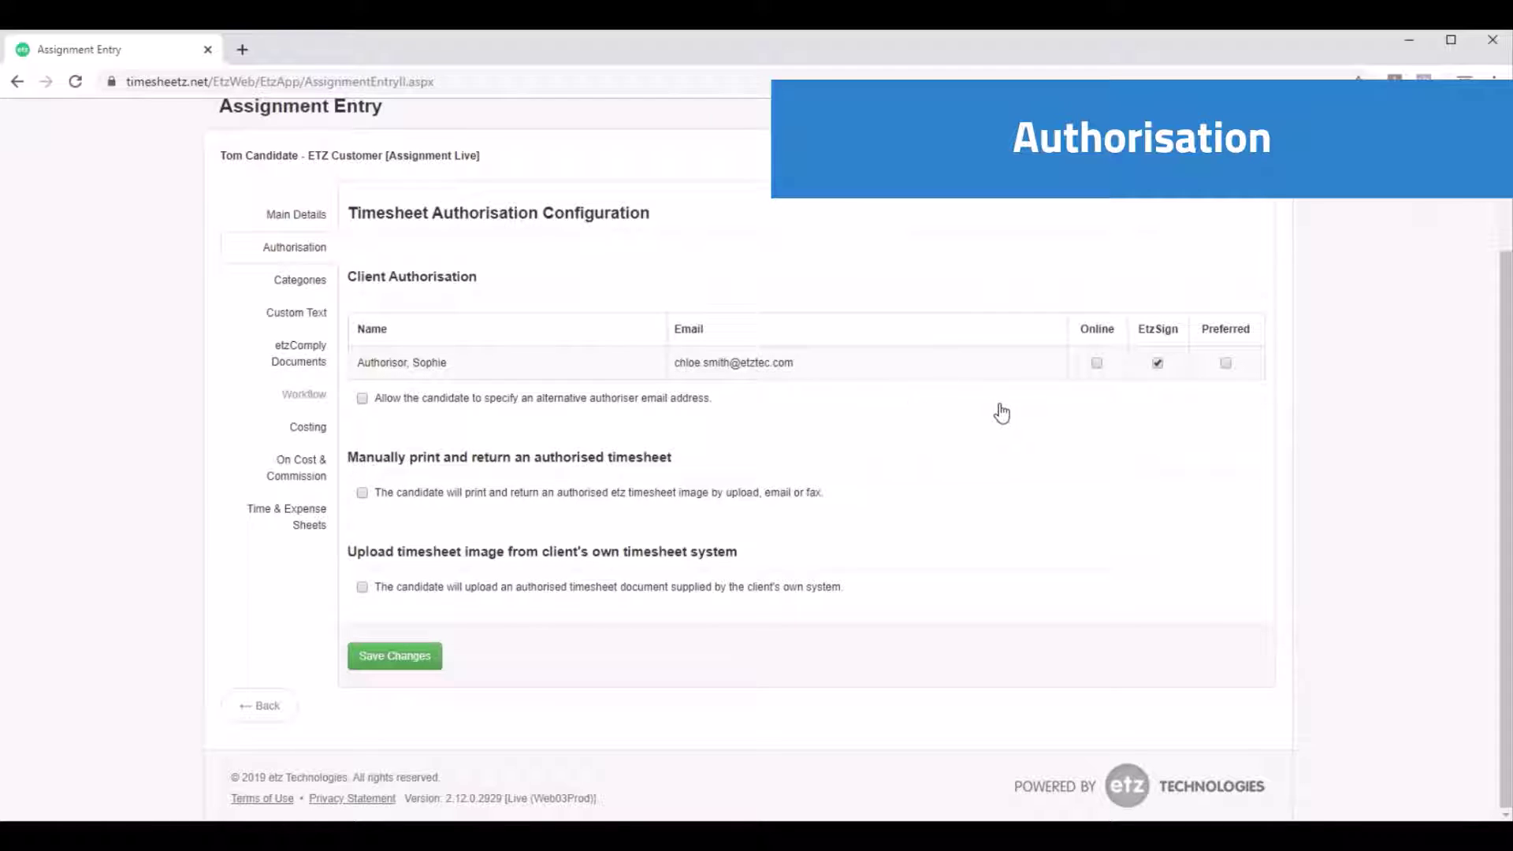
left_click(1096, 364)
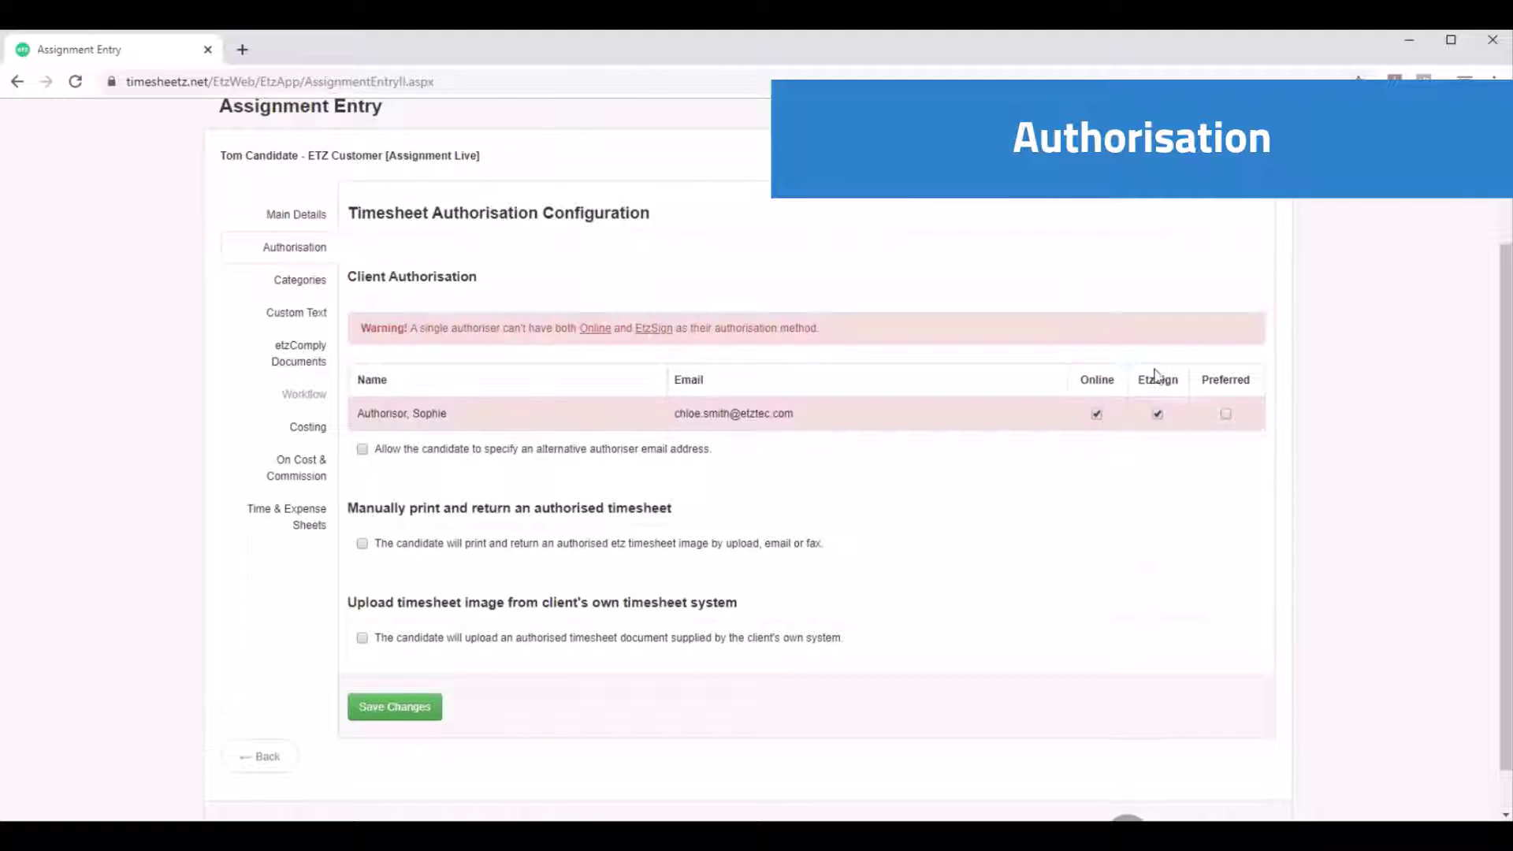
left_click(1225, 416)
left_click(1096, 414)
left_click(1225, 364)
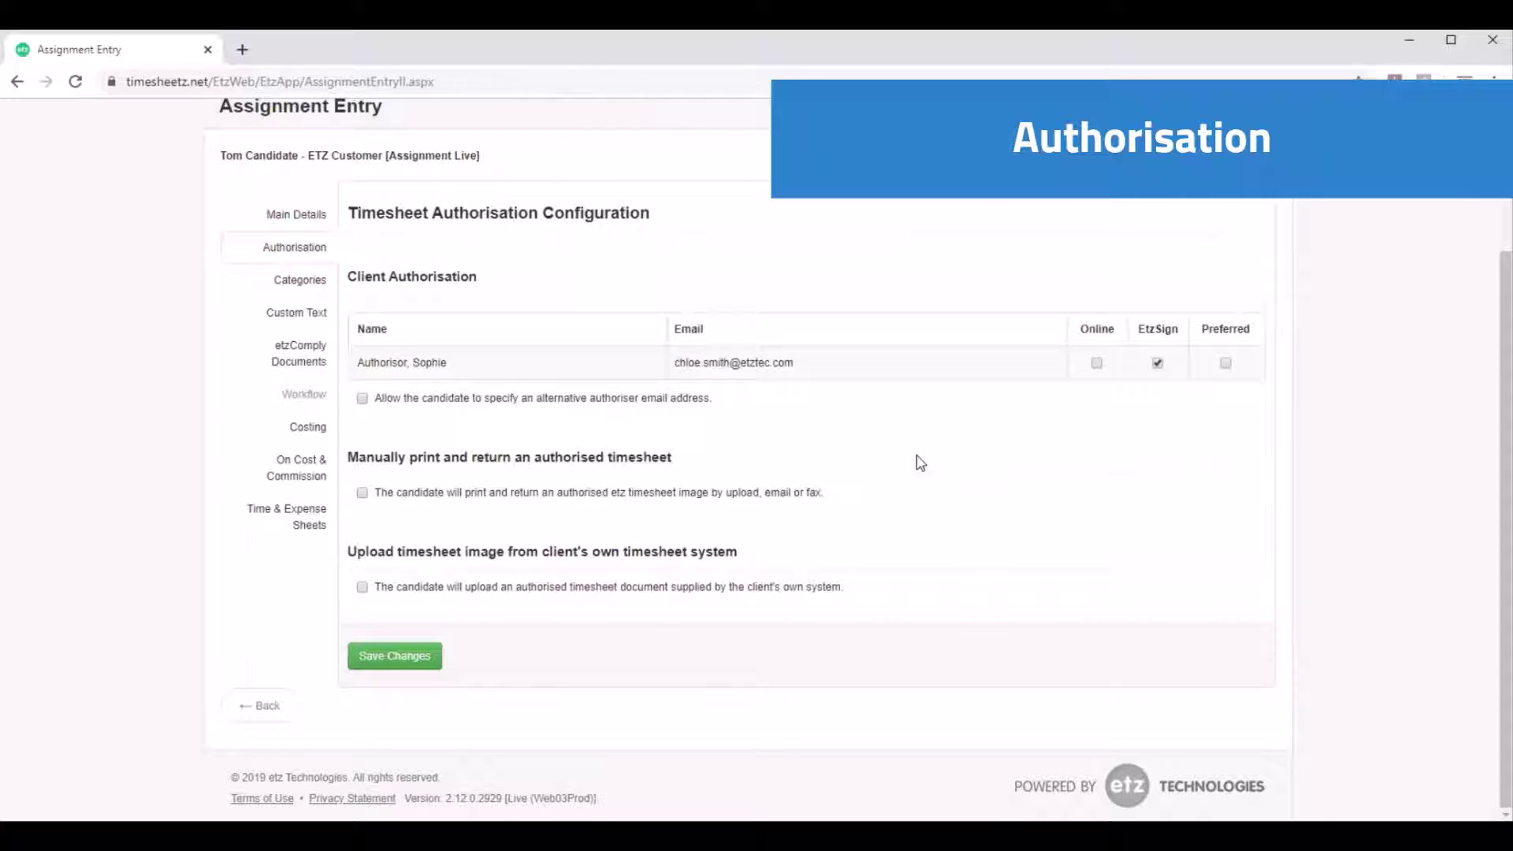
left_click(361, 398)
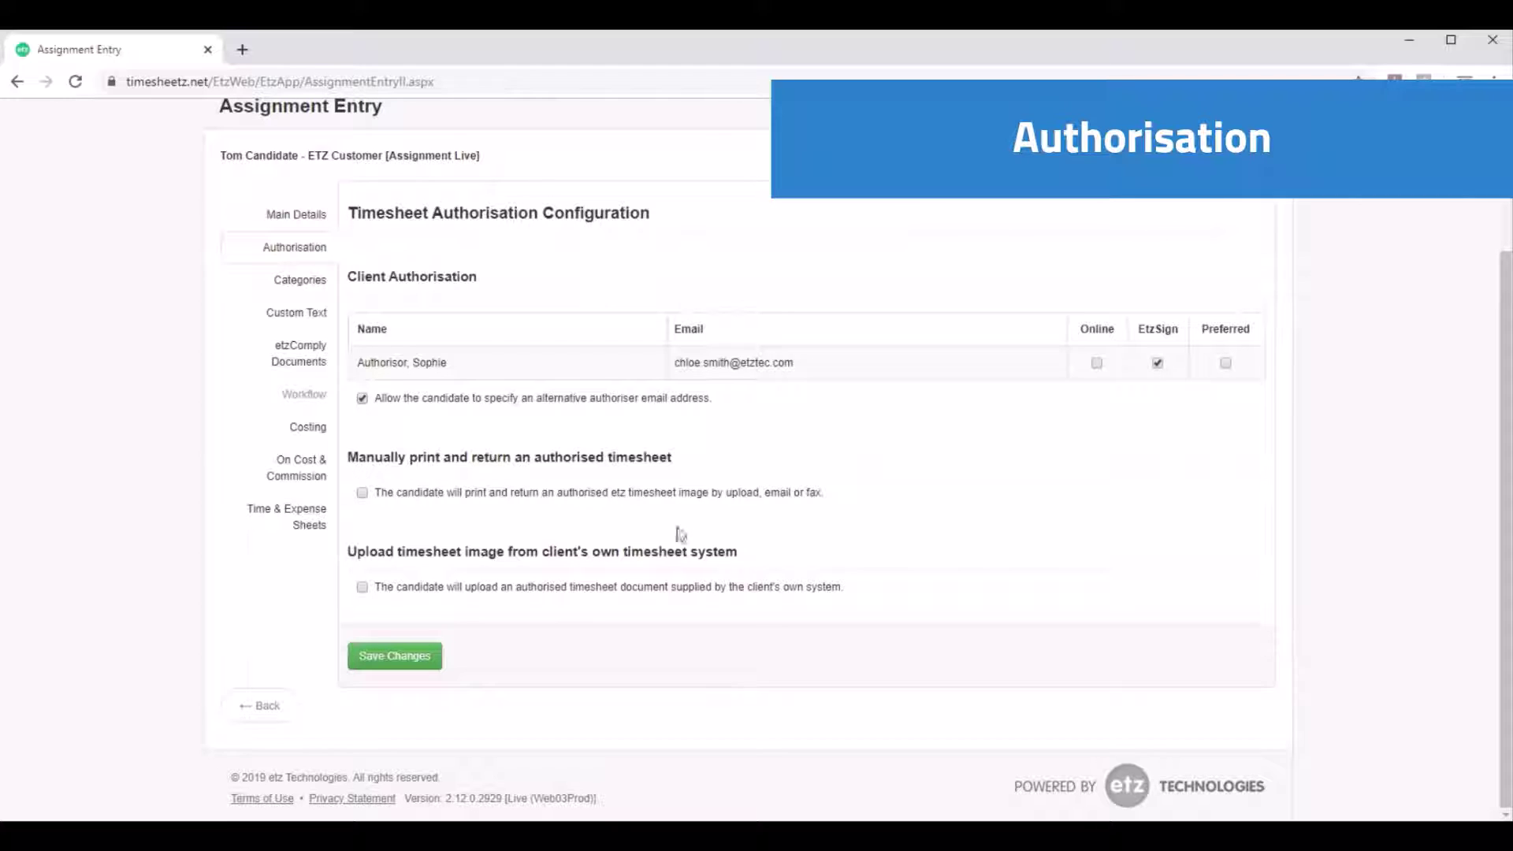
left_click(362, 399)
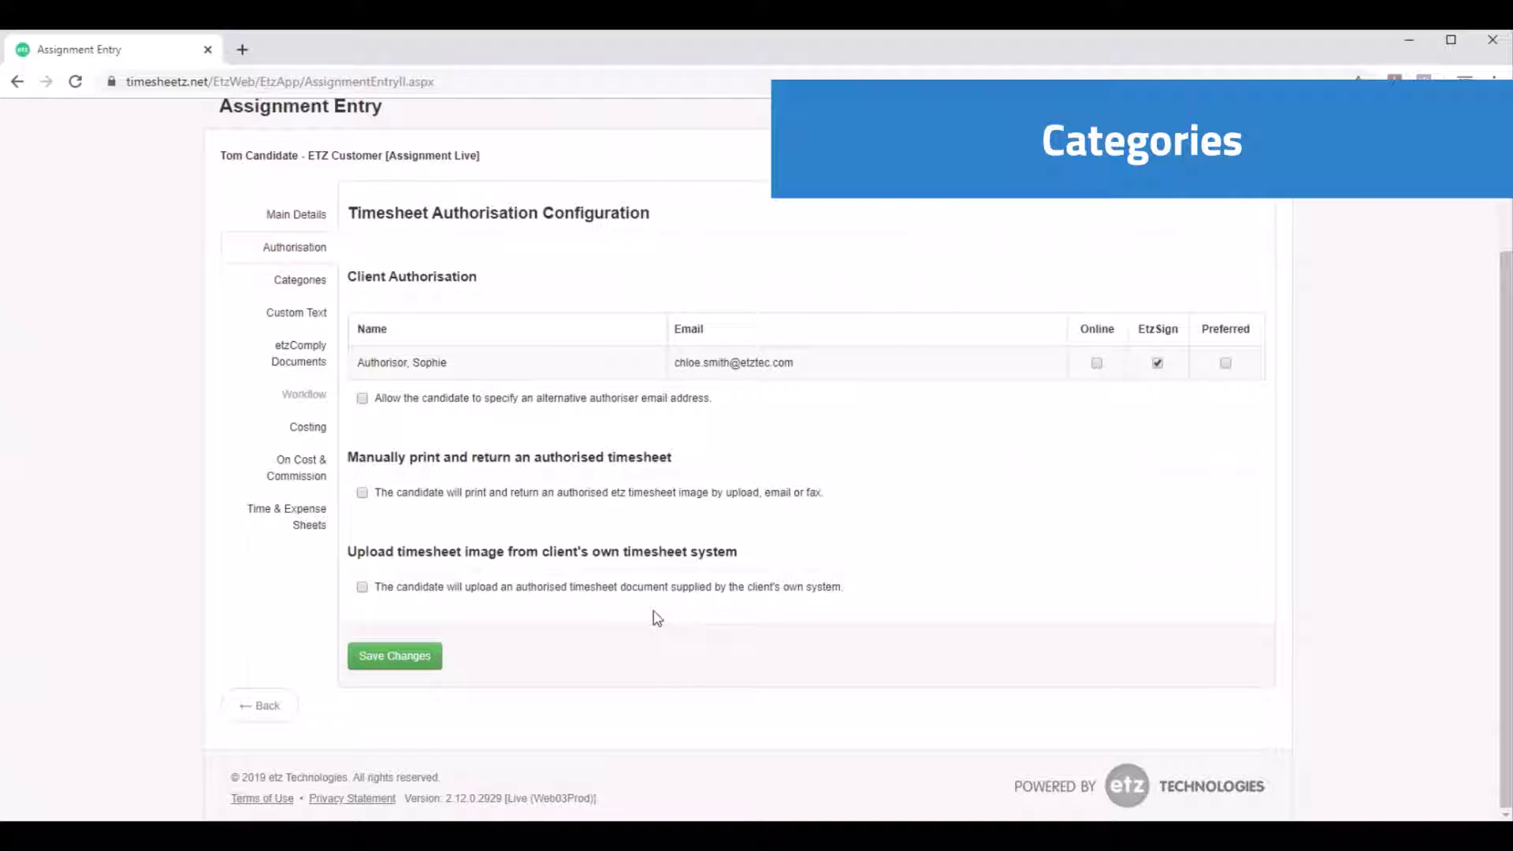
- Review the assignment's categories, checking the Branch, Sector and Consultant choices
left_click(311, 287)
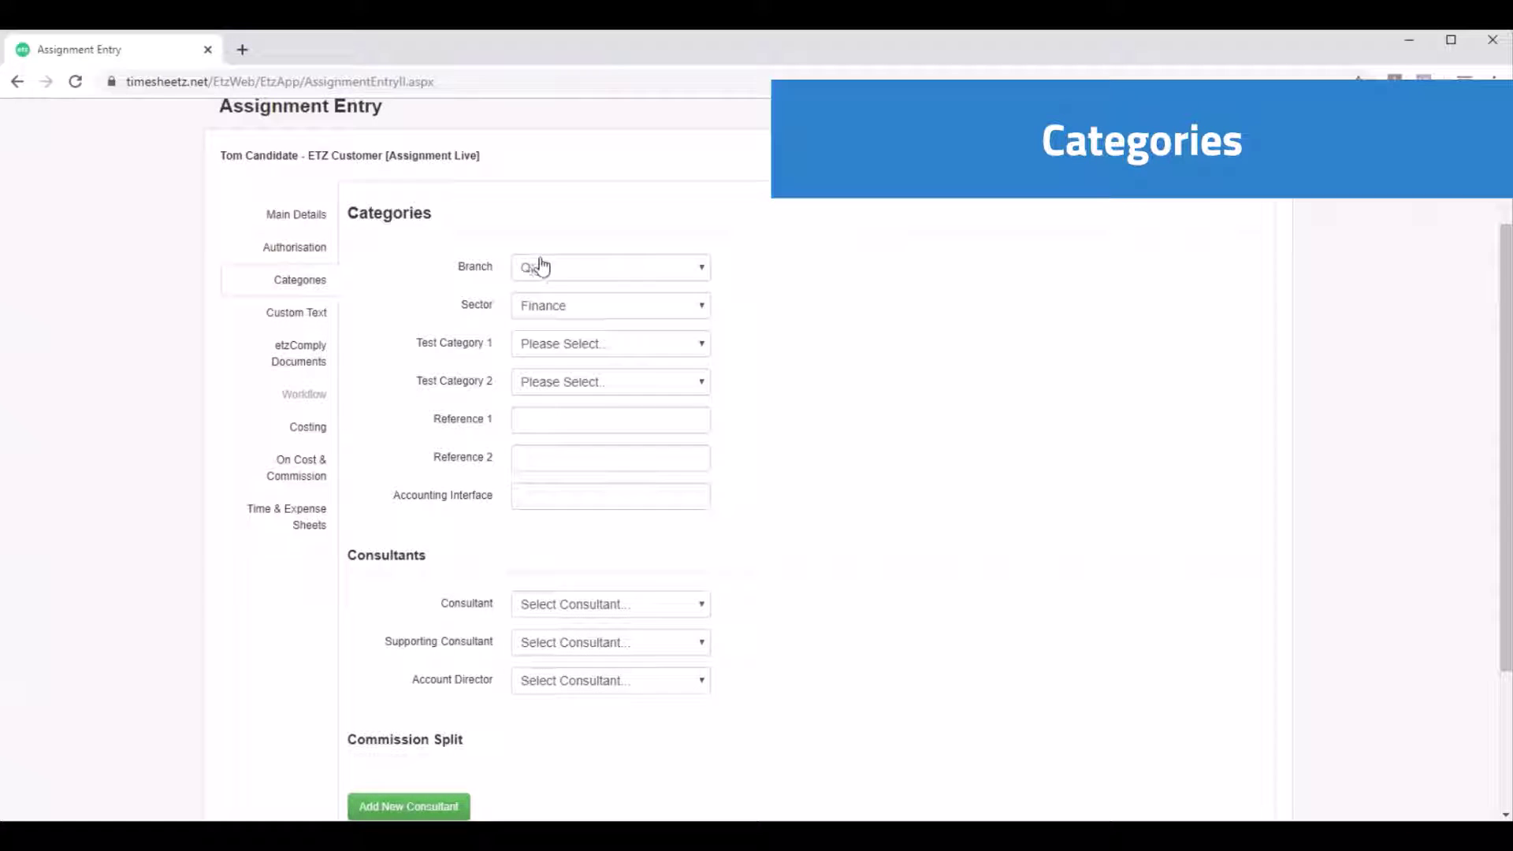
left_click(541, 267)
left_click(567, 270)
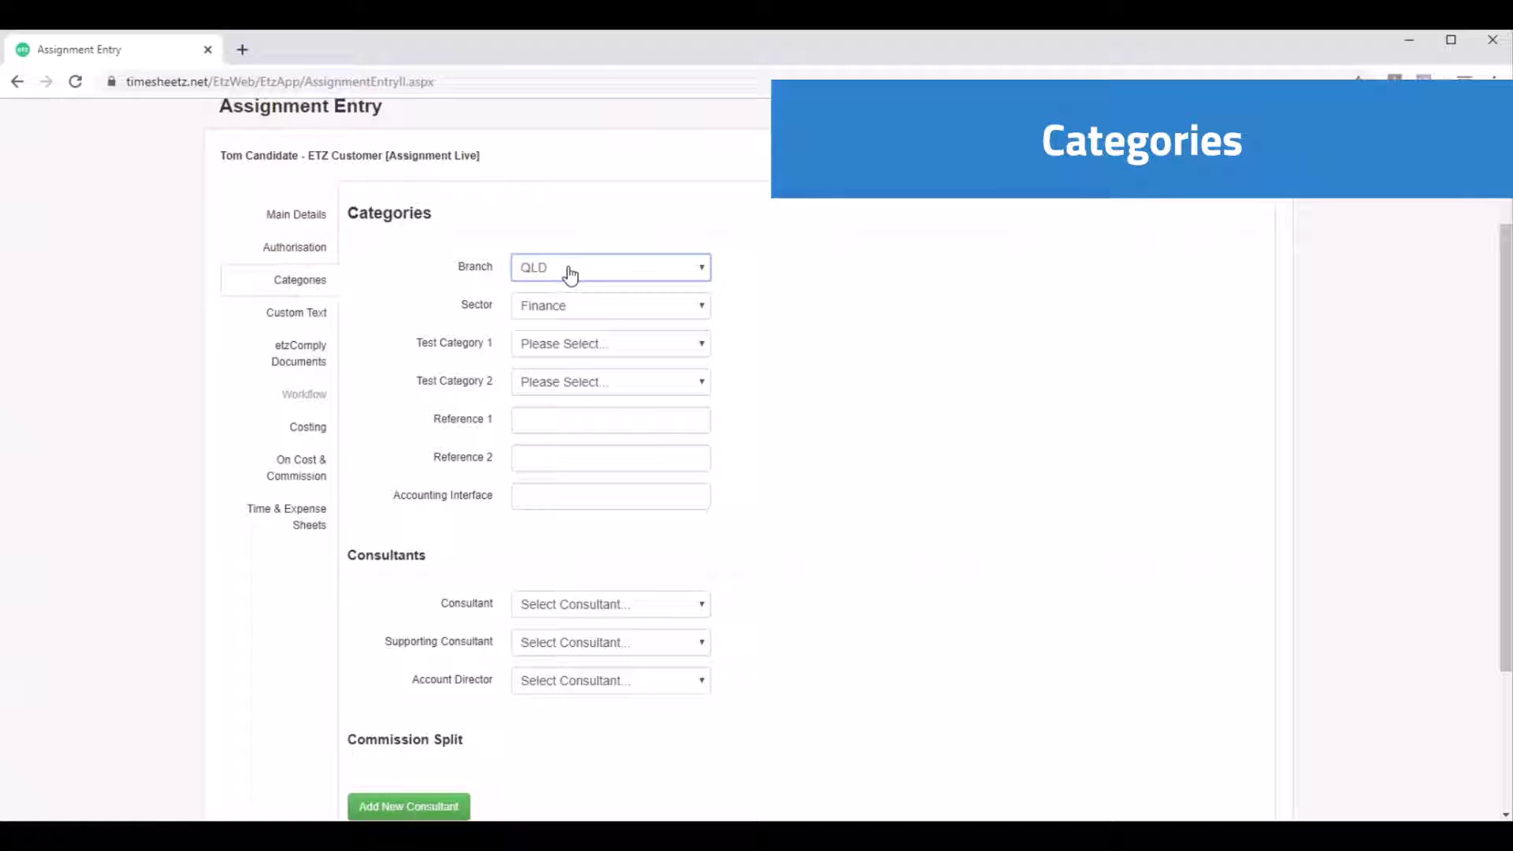
left_click(584, 317)
left_click(588, 317)
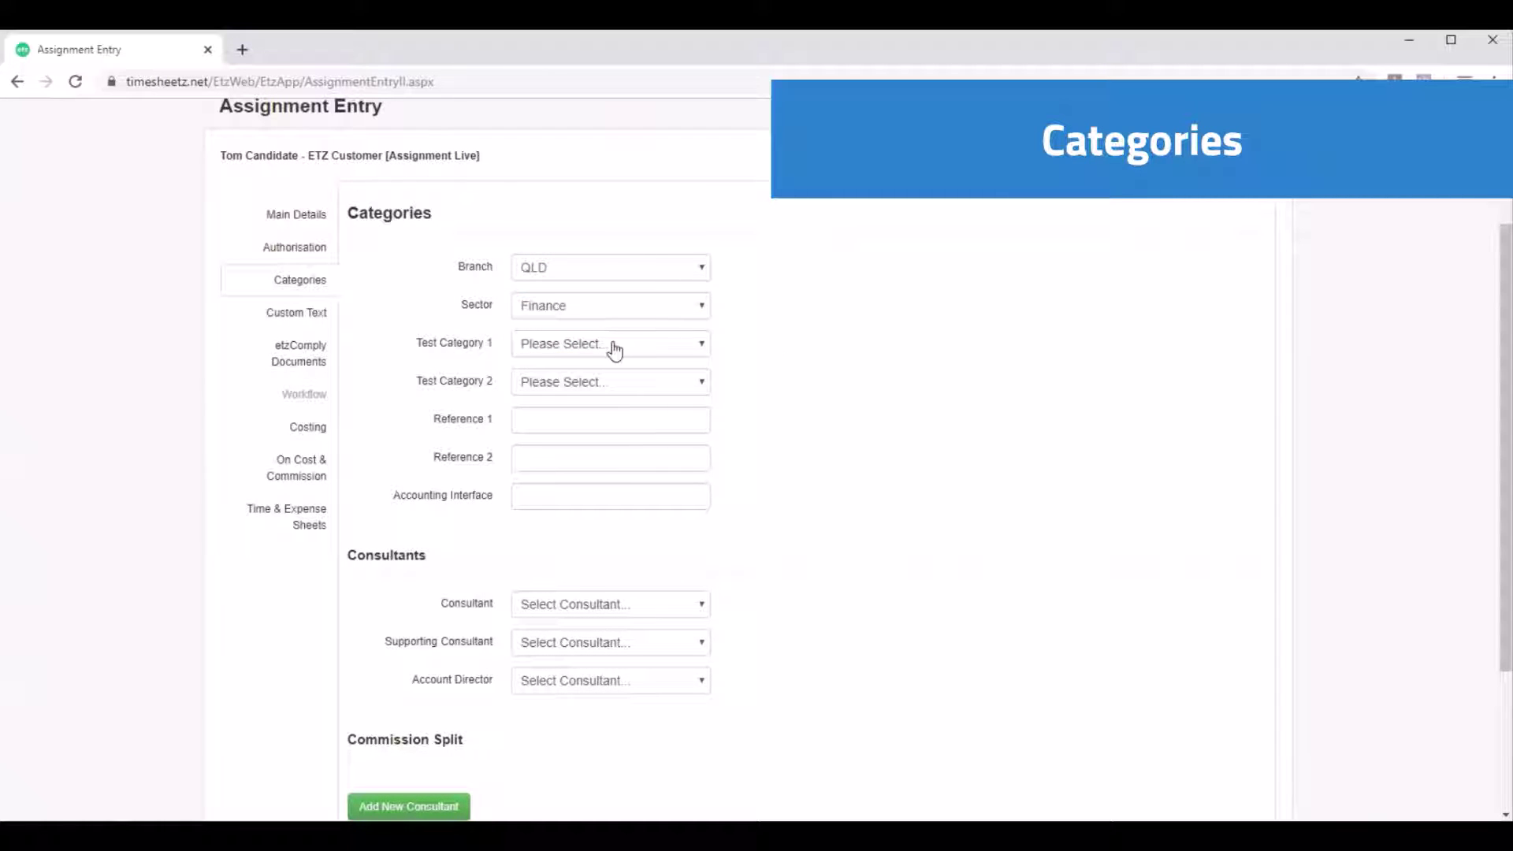
scroll(851, 470, "down", 3)
left_click(649, 412)
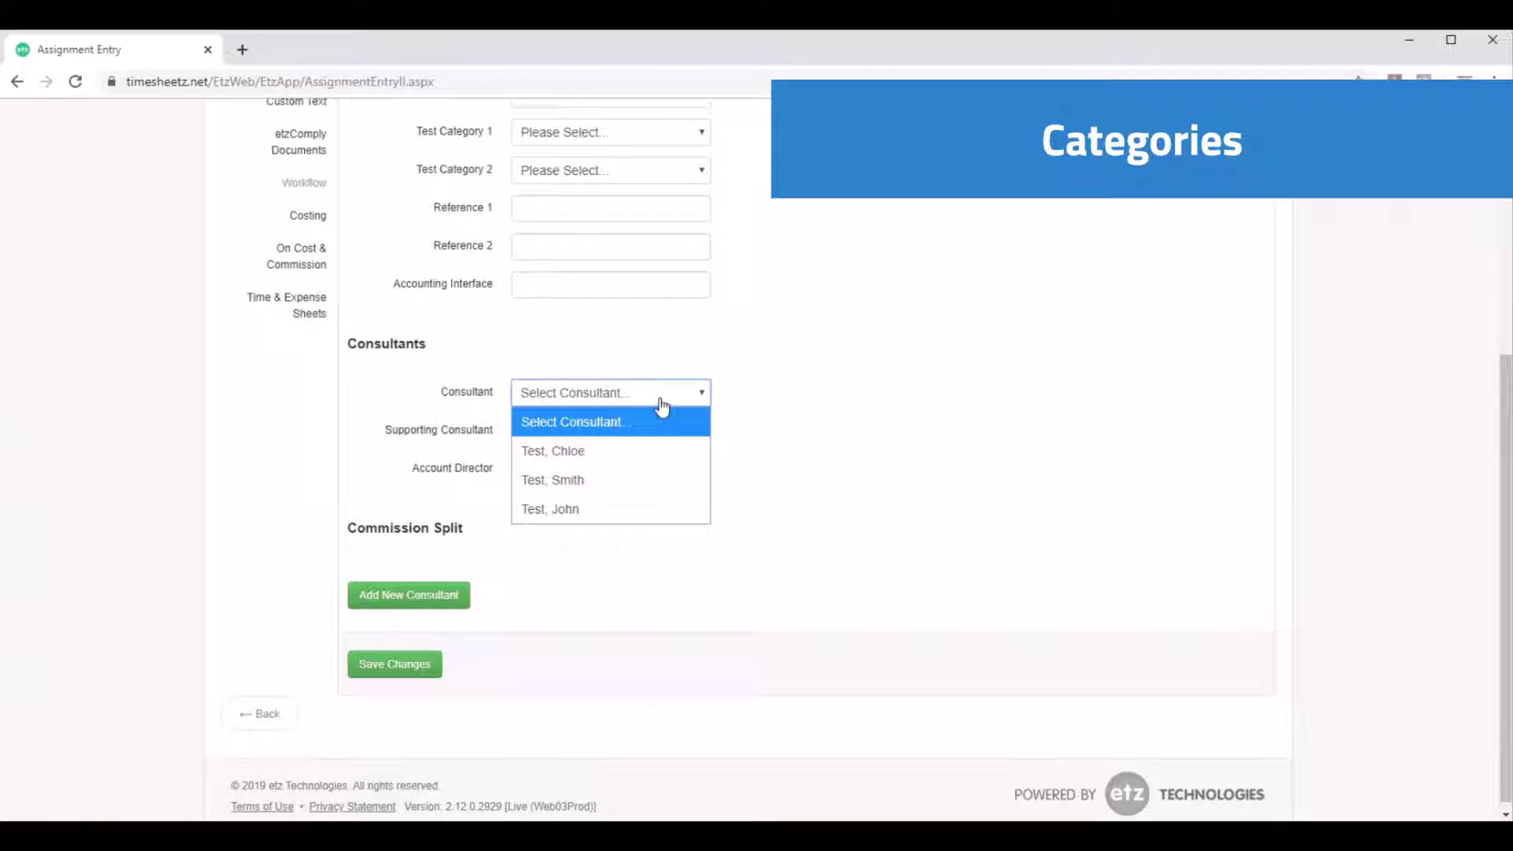
left_click(659, 405)
left_click(820, 508)
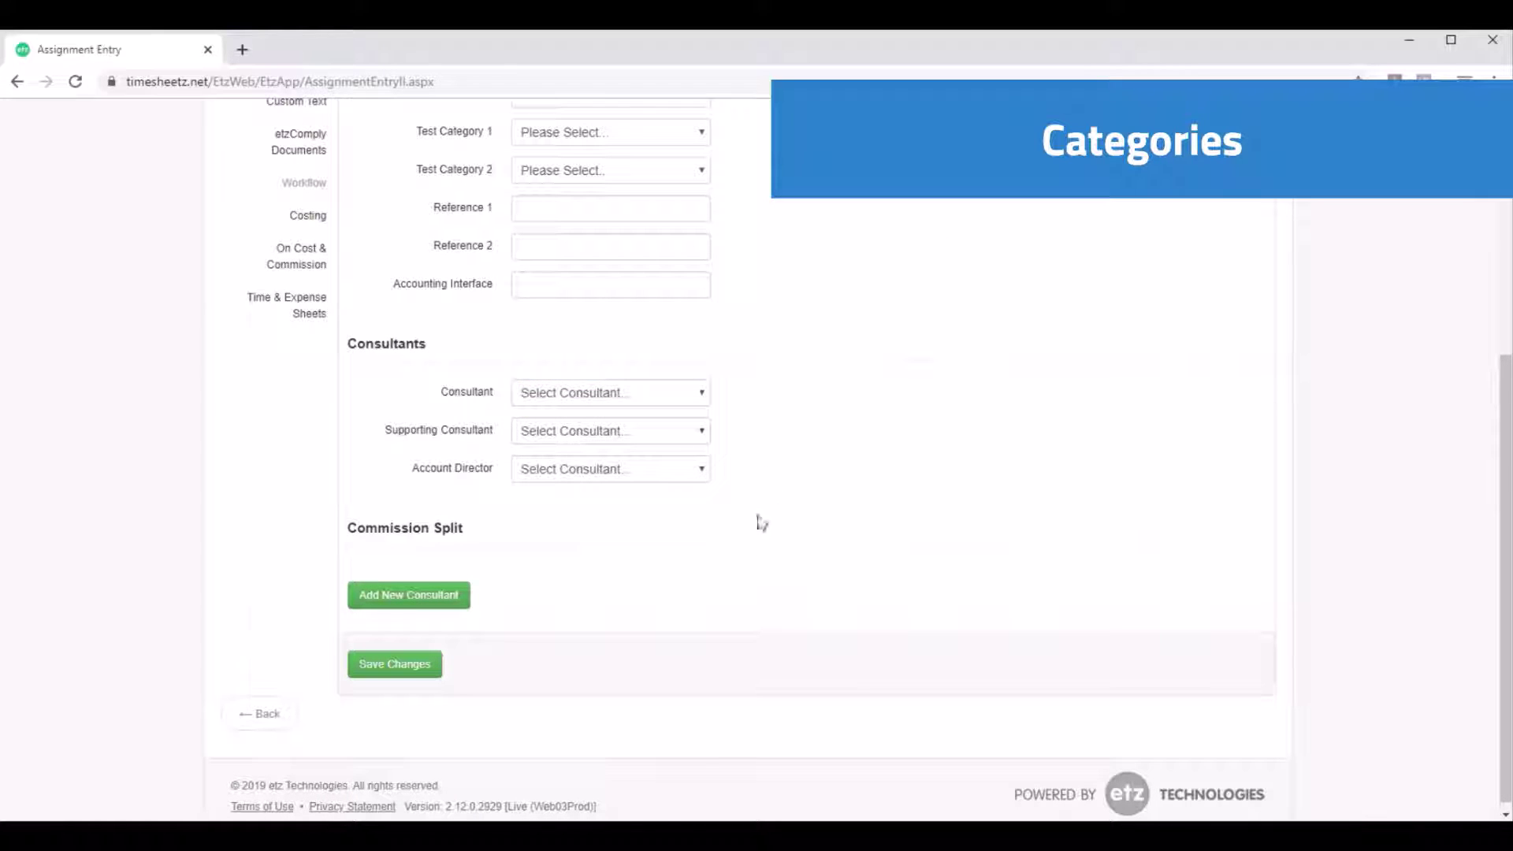
- Review the currency choices for the assignment's pay rates and bill rates in Costing
scroll(709, 566, "up", 5)
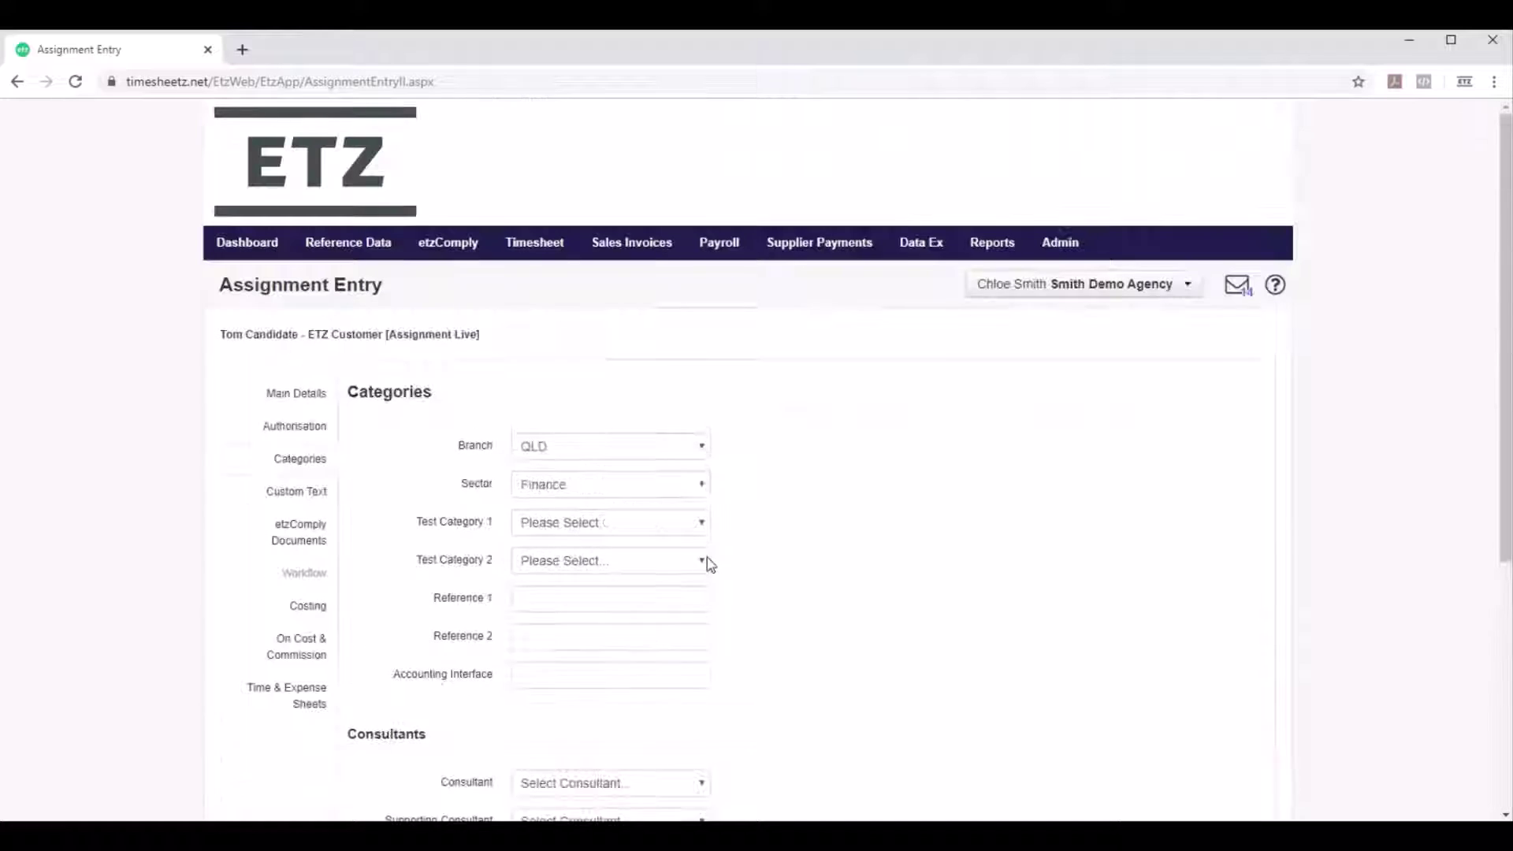
left_click(308, 605)
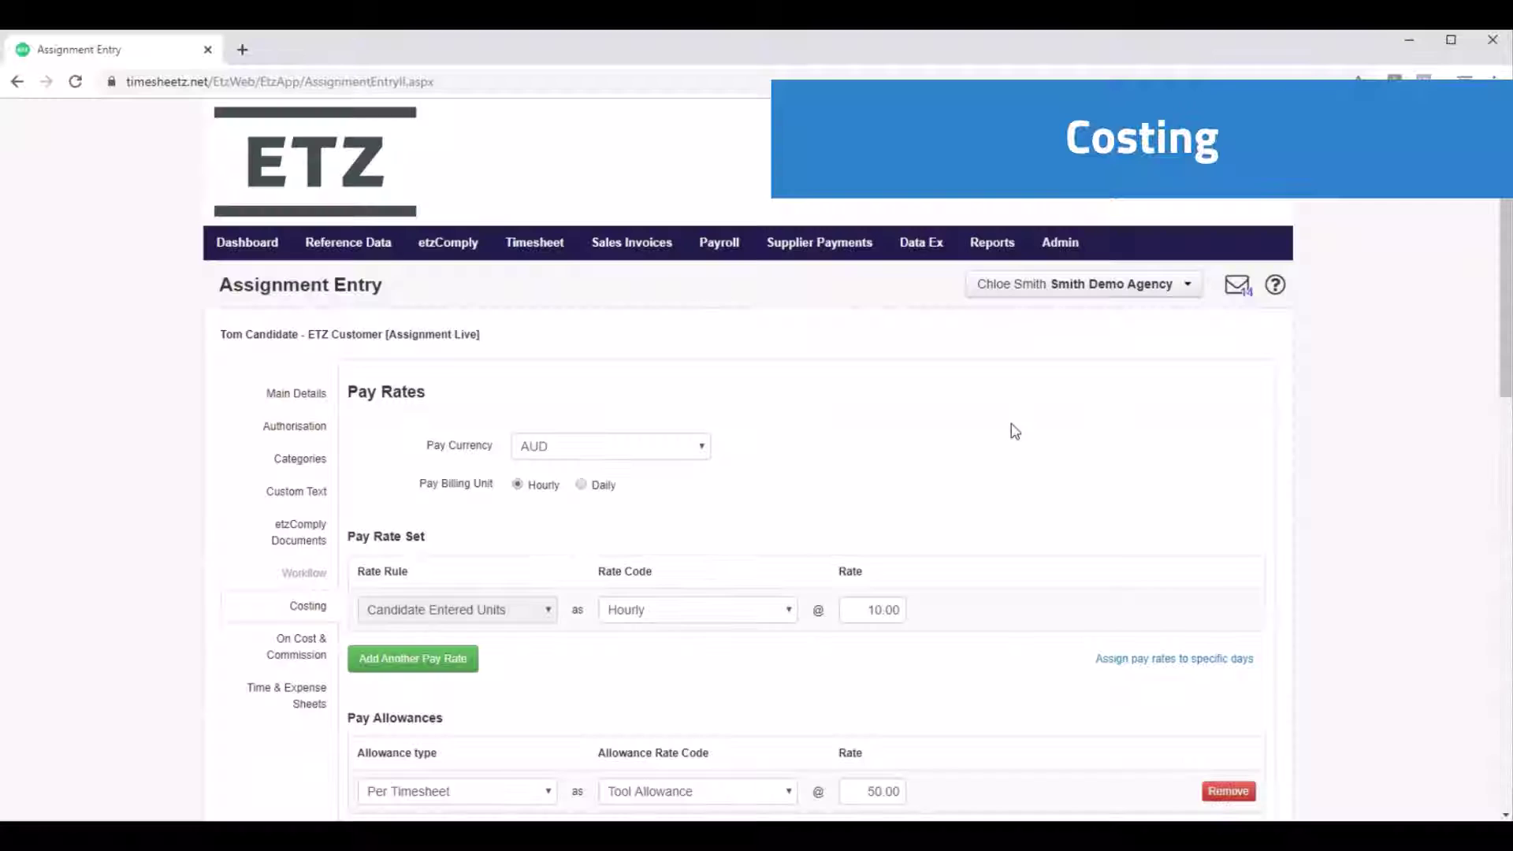
left_click(599, 241)
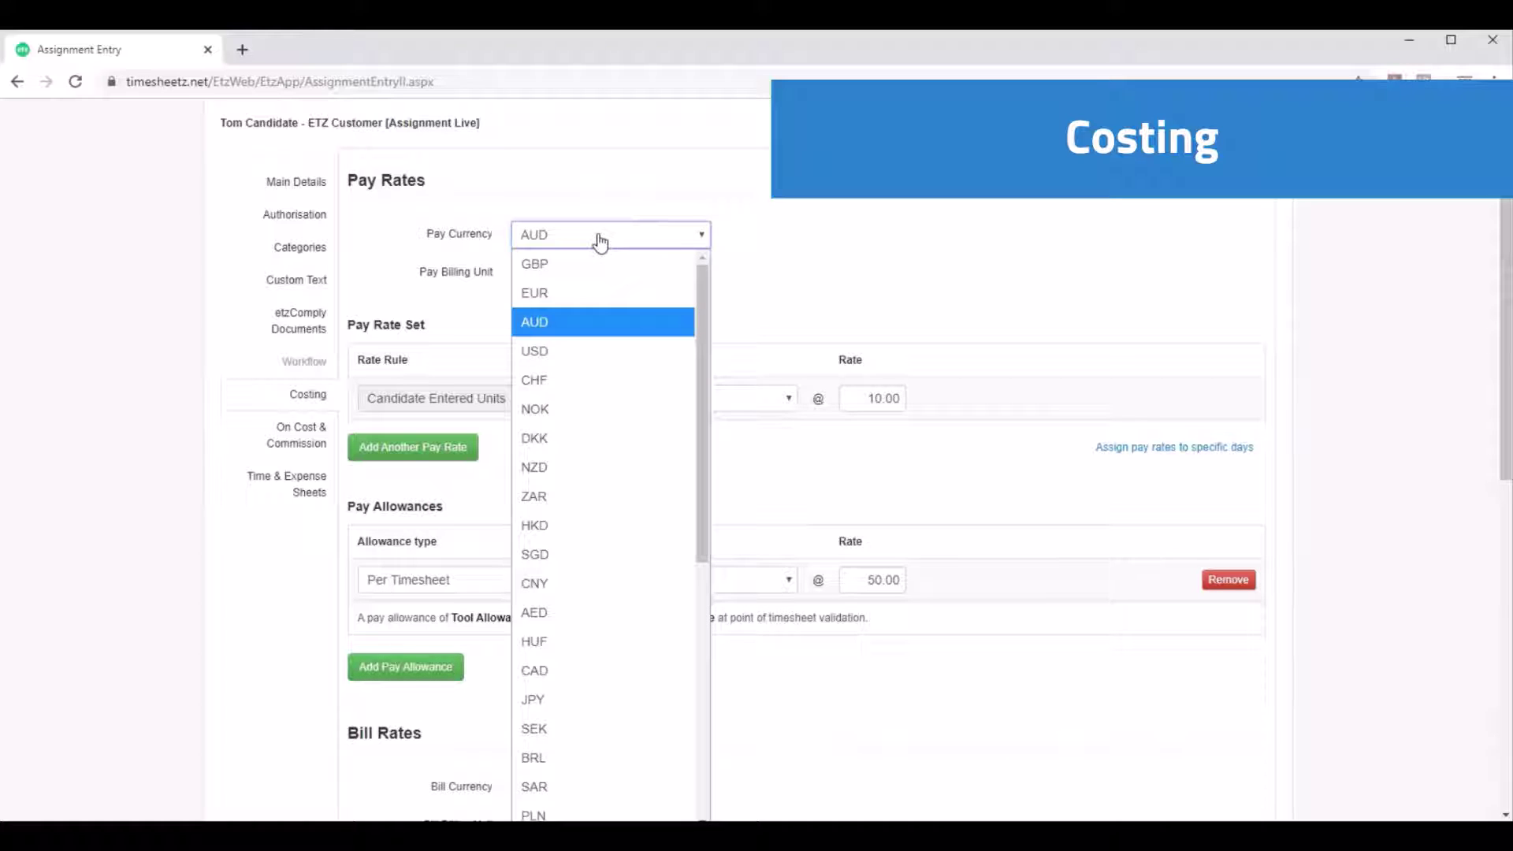
left_click(599, 240)
scroll(896, 324, "down", 3)
left_click(644, 581)
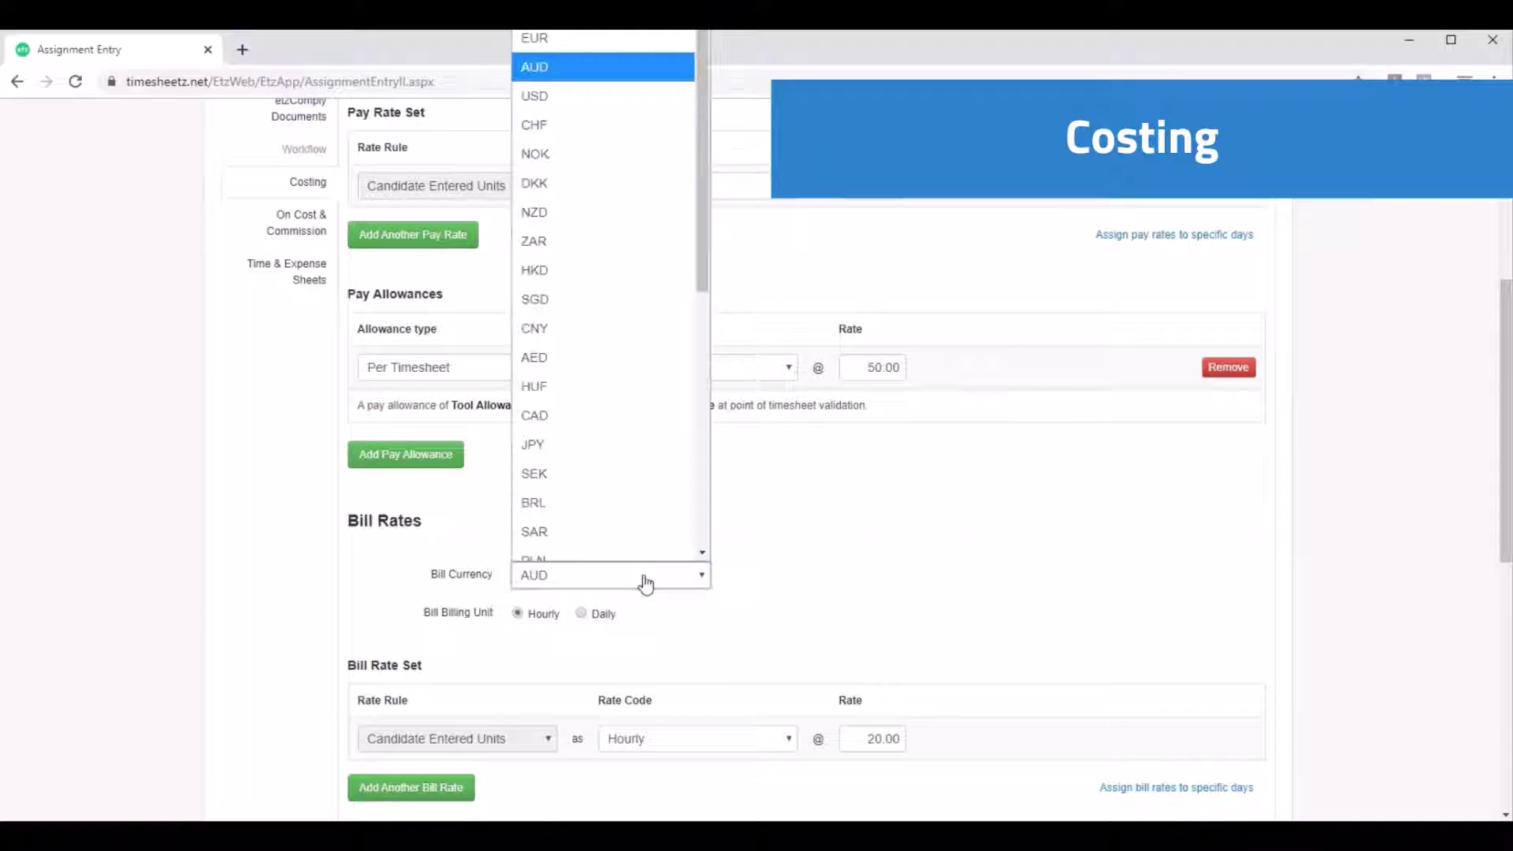
left_click(660, 587)
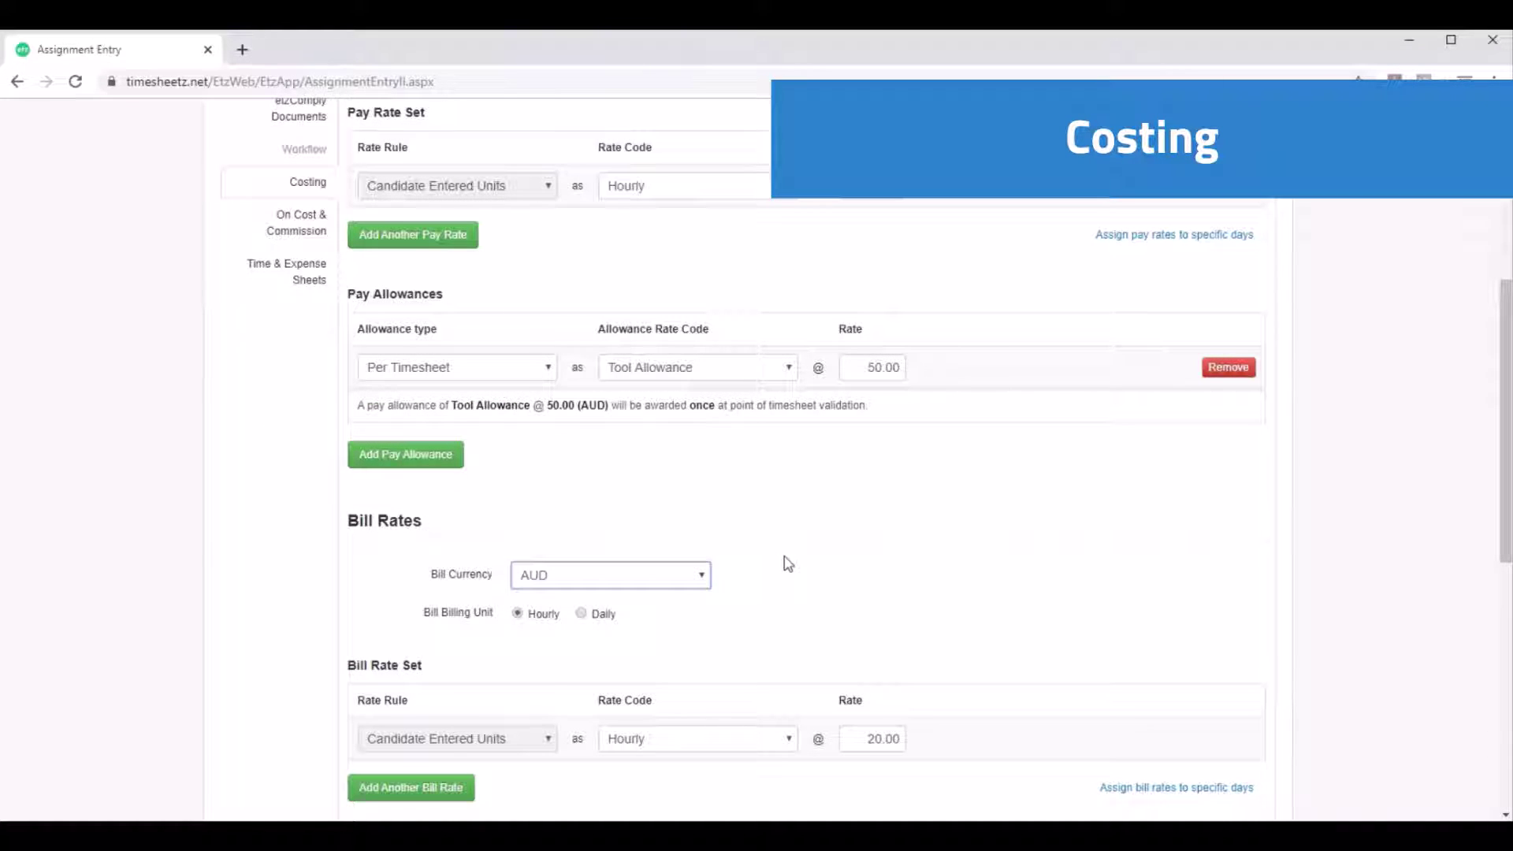
- Review the pay billing unit, pay allowances, bill rates, bill allowances and validation warnings in the assignment's costing
scroll(788, 562, "up", 6)
scroll(787, 544, "down", 3)
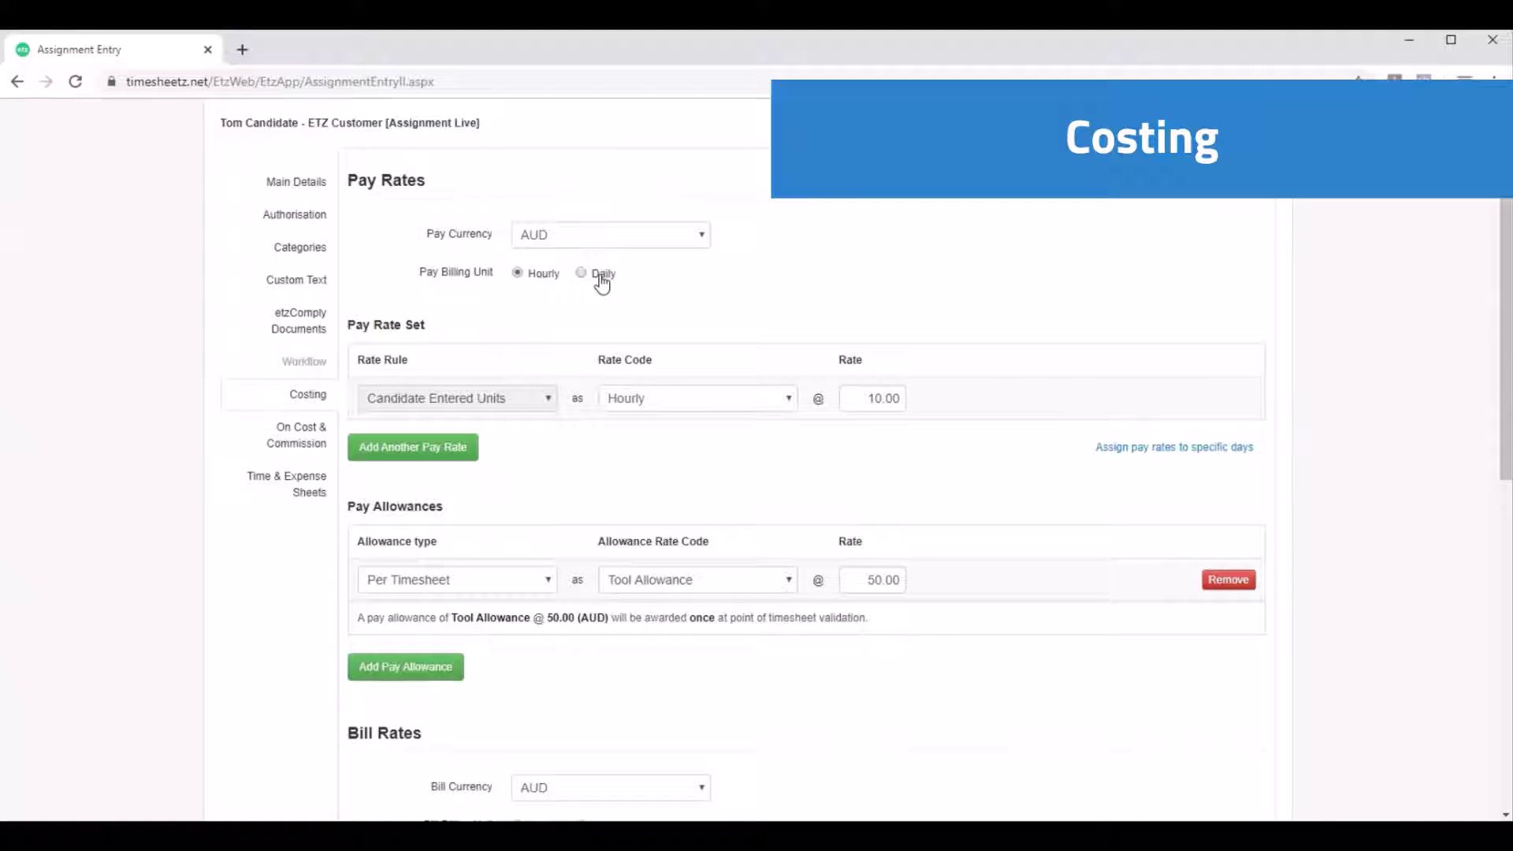
left_click(547, 286)
scroll(994, 464, "down", 3)
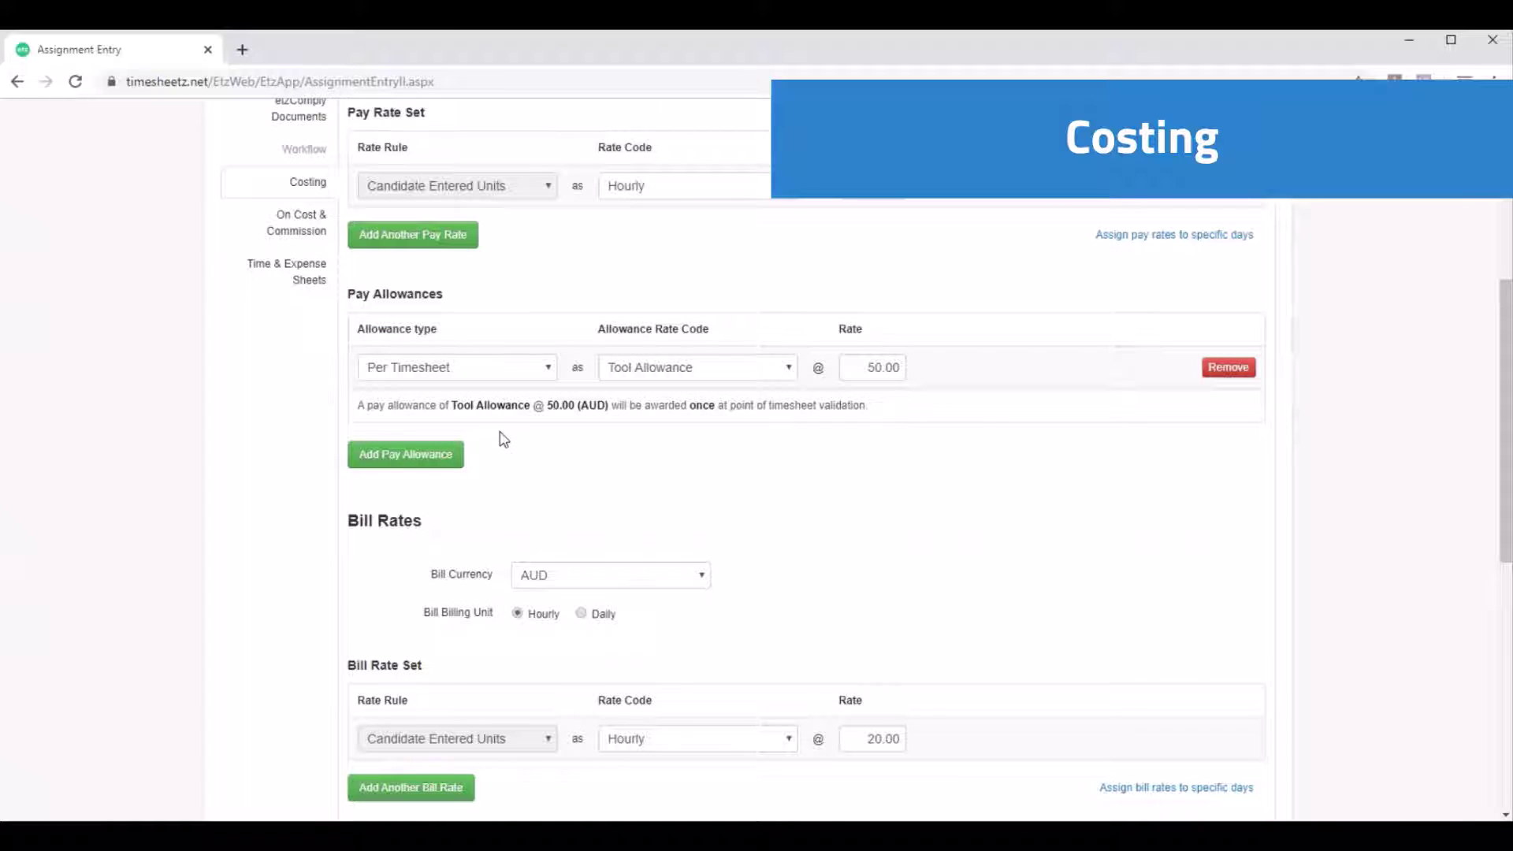
left_click_drag(459, 296, 344, 300)
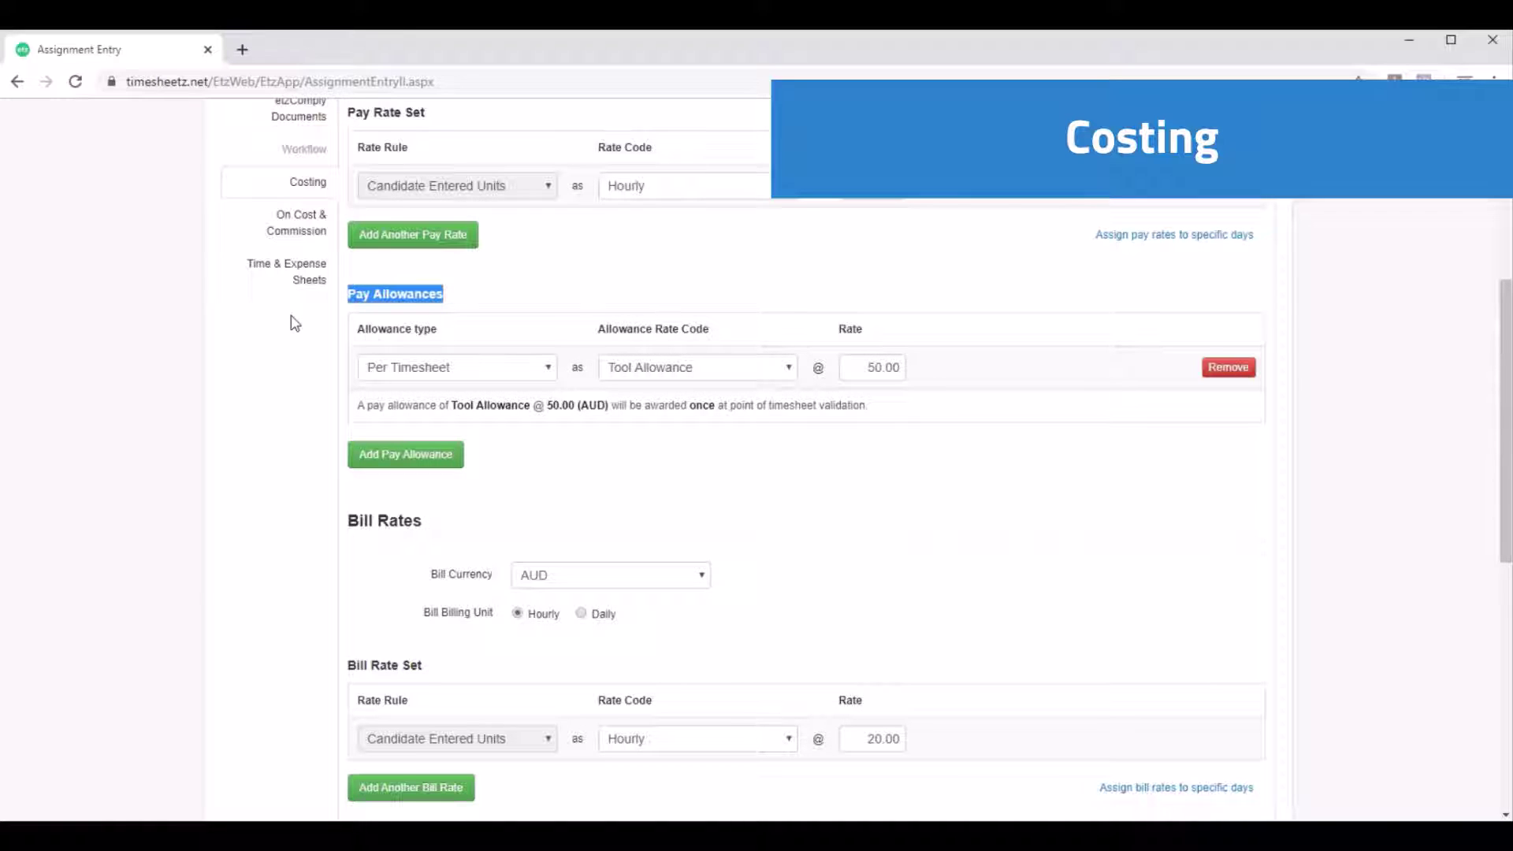
left_click(845, 470)
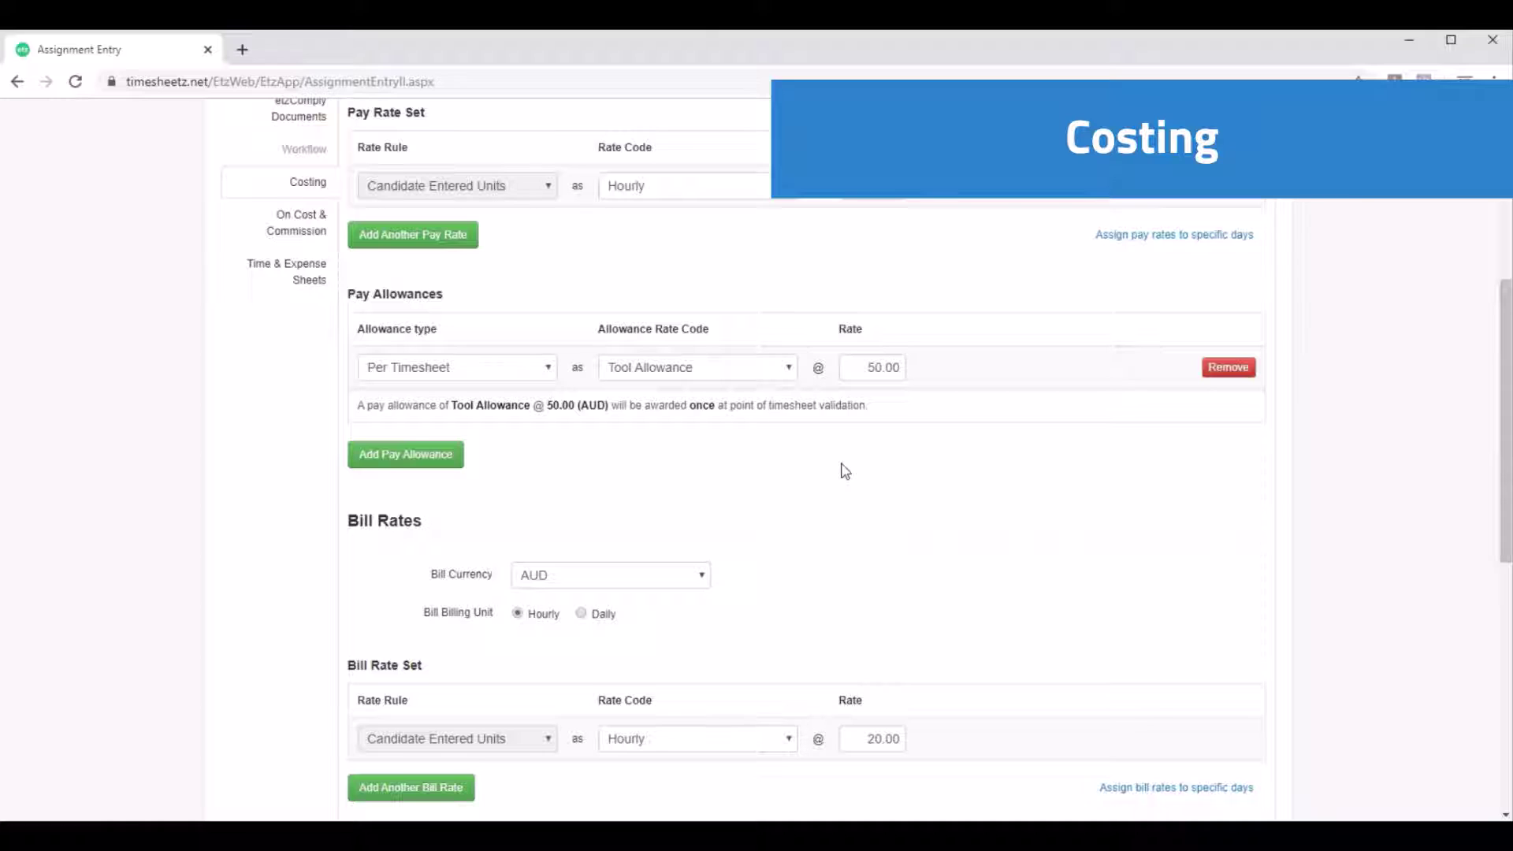
scroll(845, 470, "down", 3)
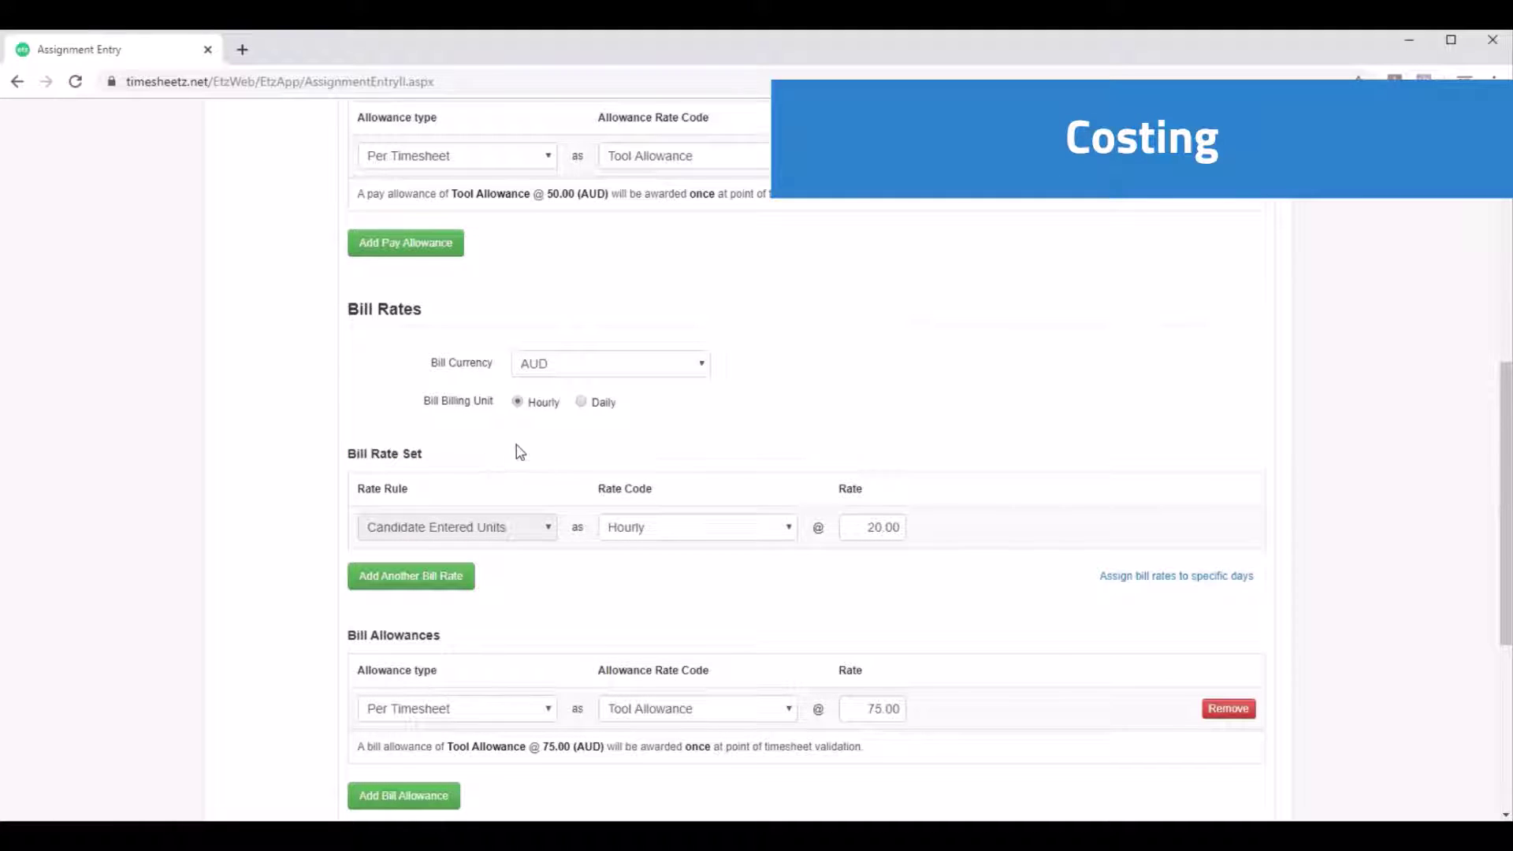
scroll(522, 449, "down", 5)
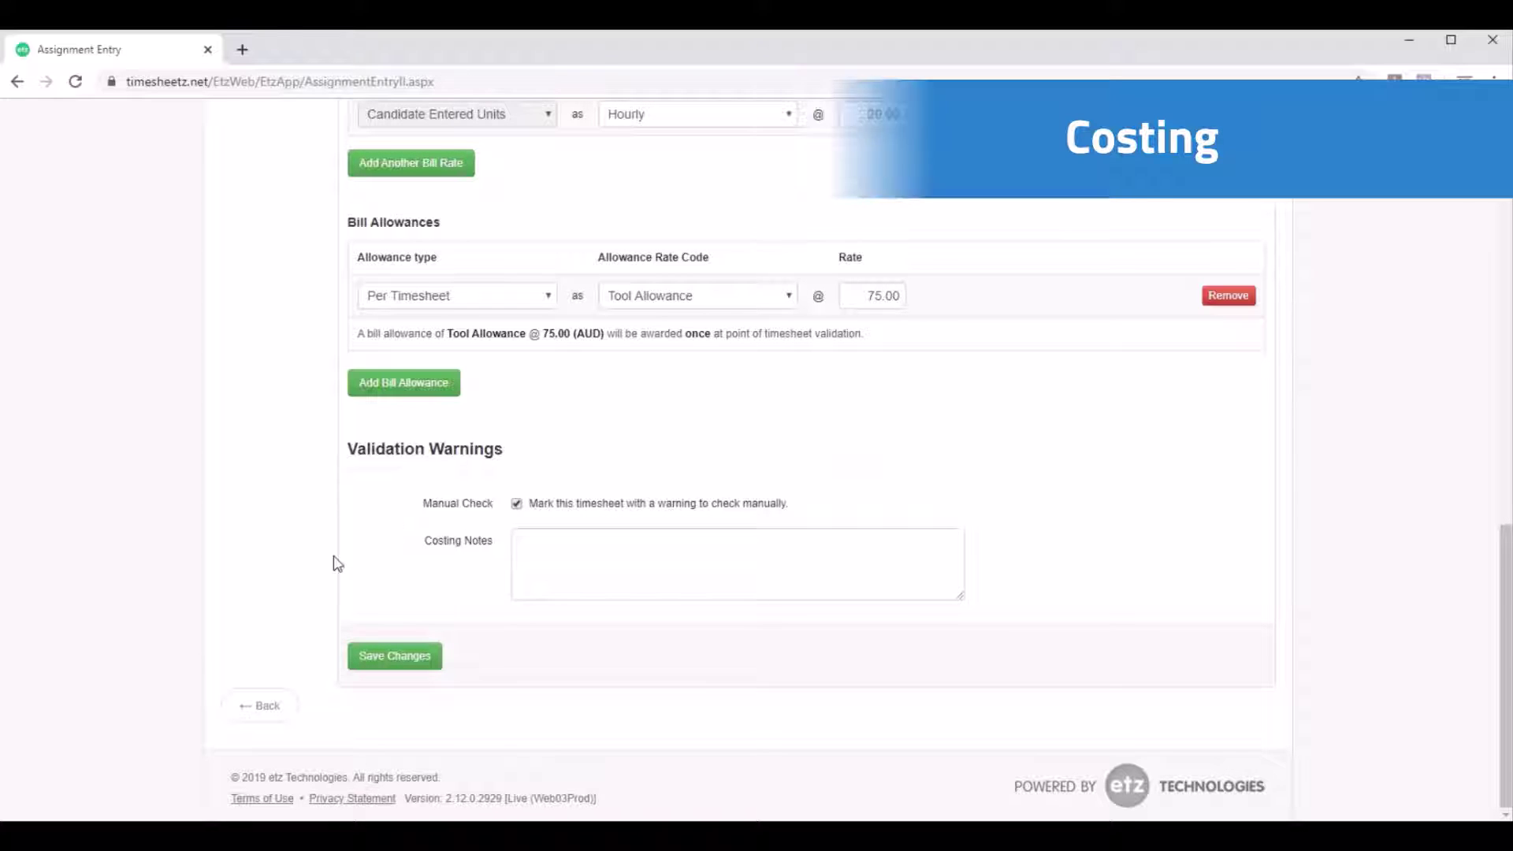
- Examine the commission types and paid-to choices in the assignment's On Cost & Commission settings
scroll(352, 579, "up", 10)
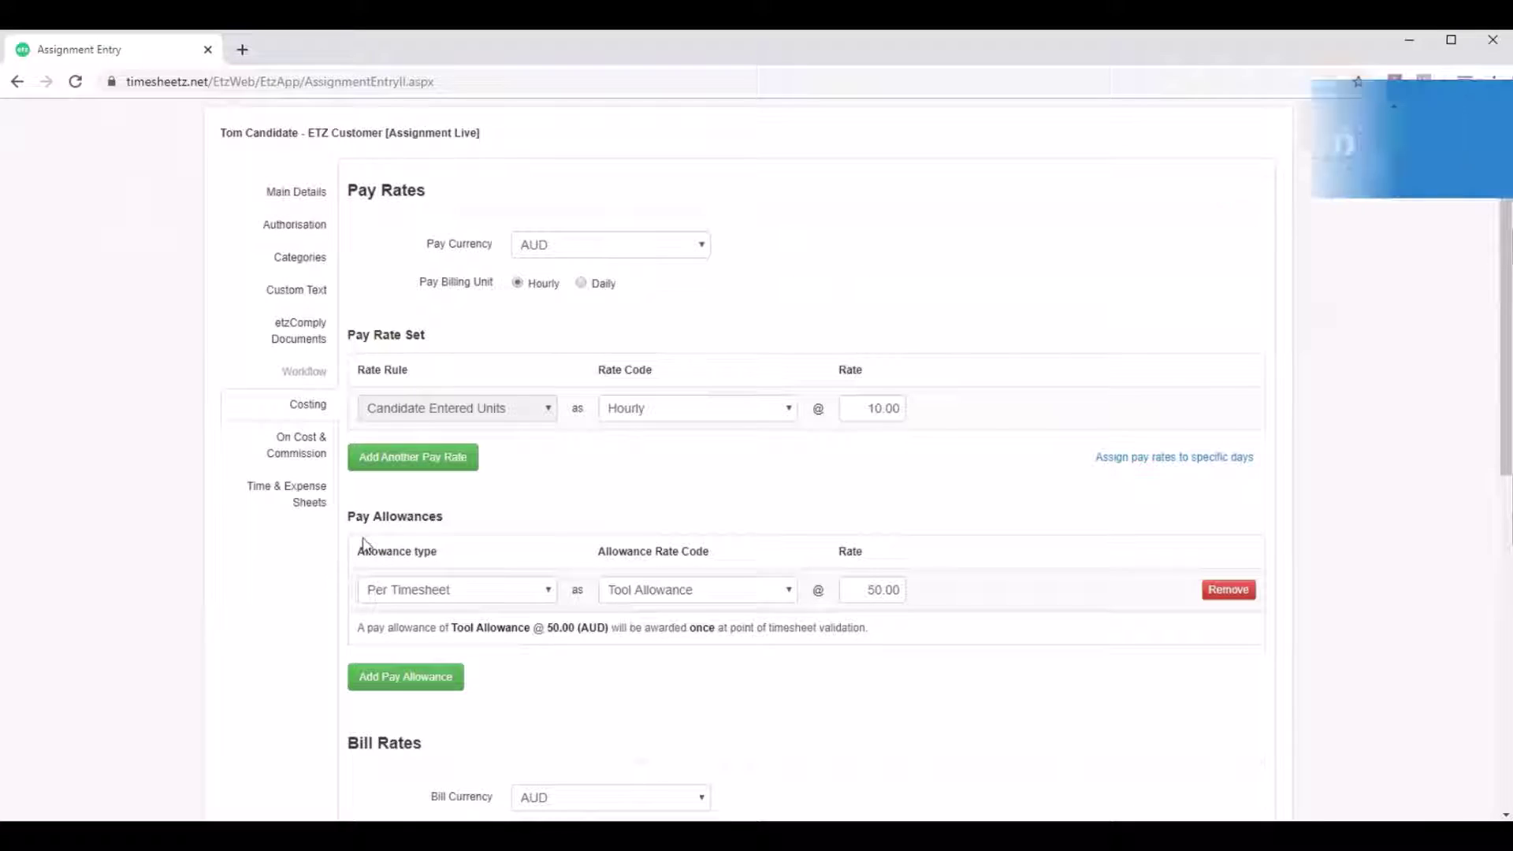
left_click(285, 443)
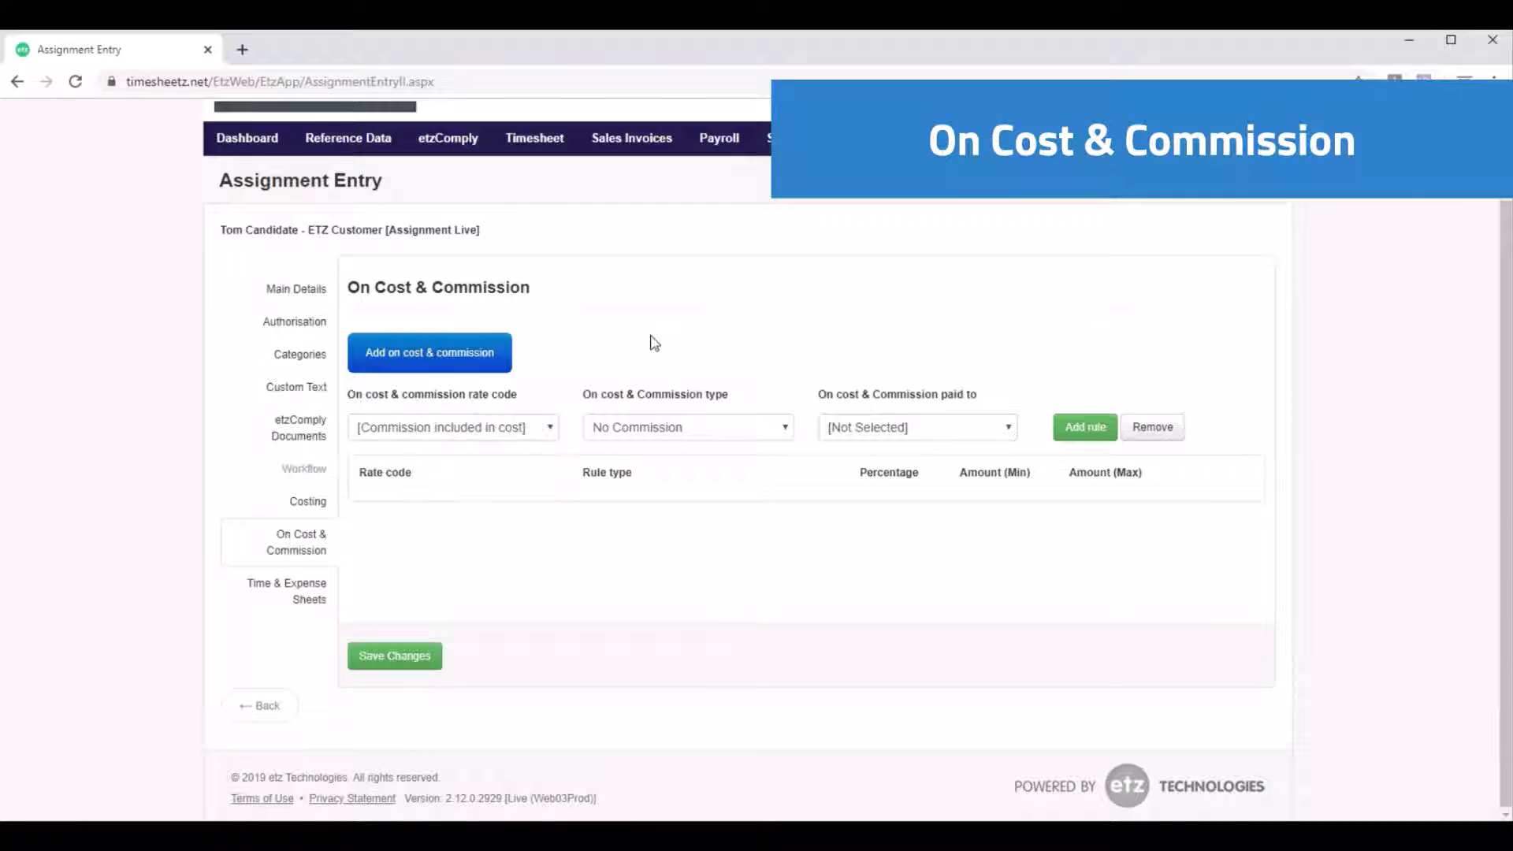
left_click(756, 428)
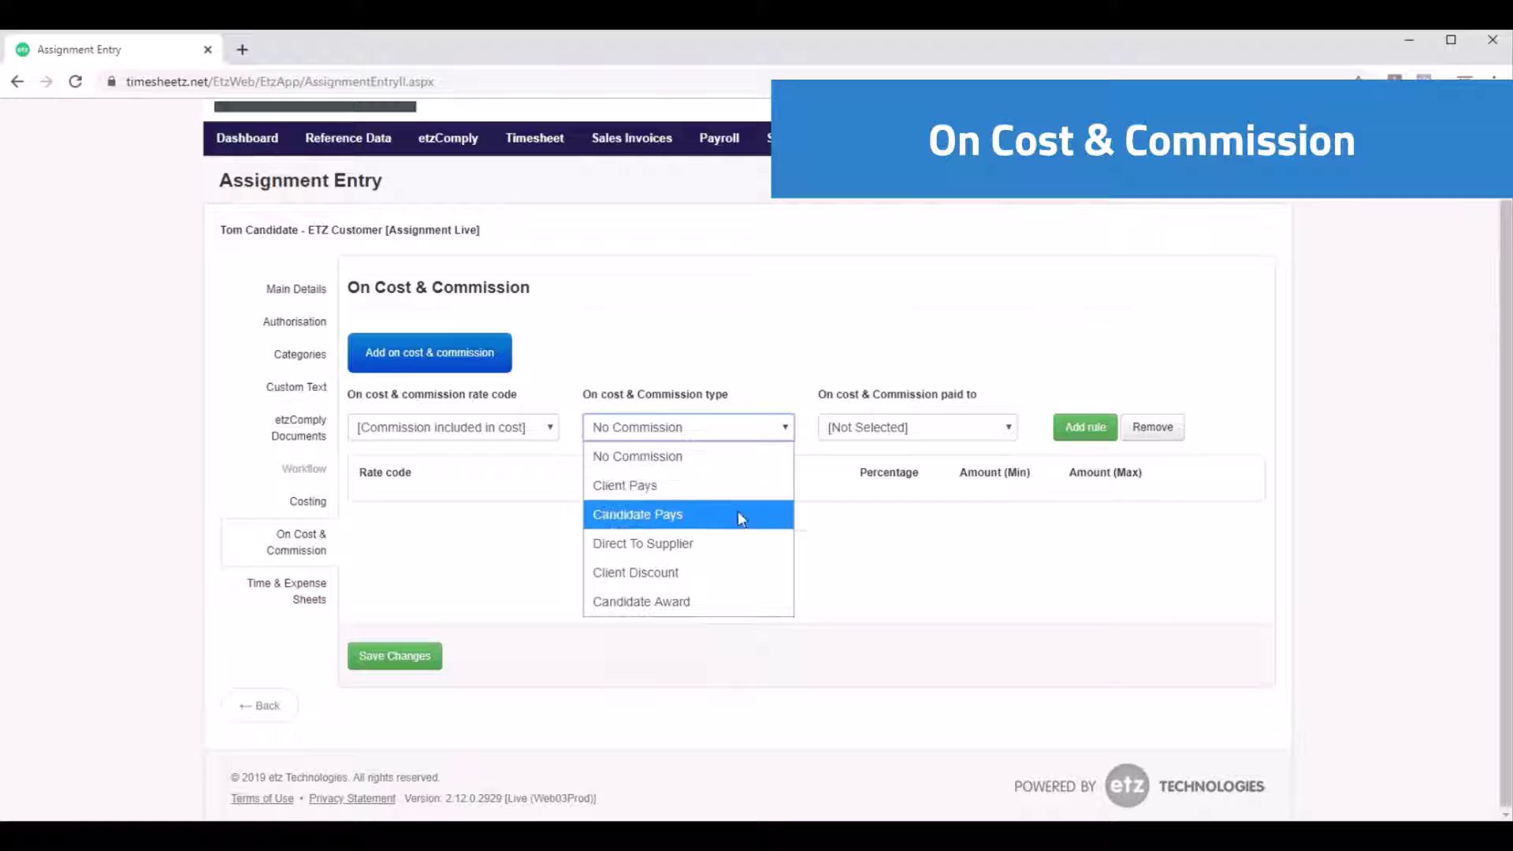
left_click(864, 585)
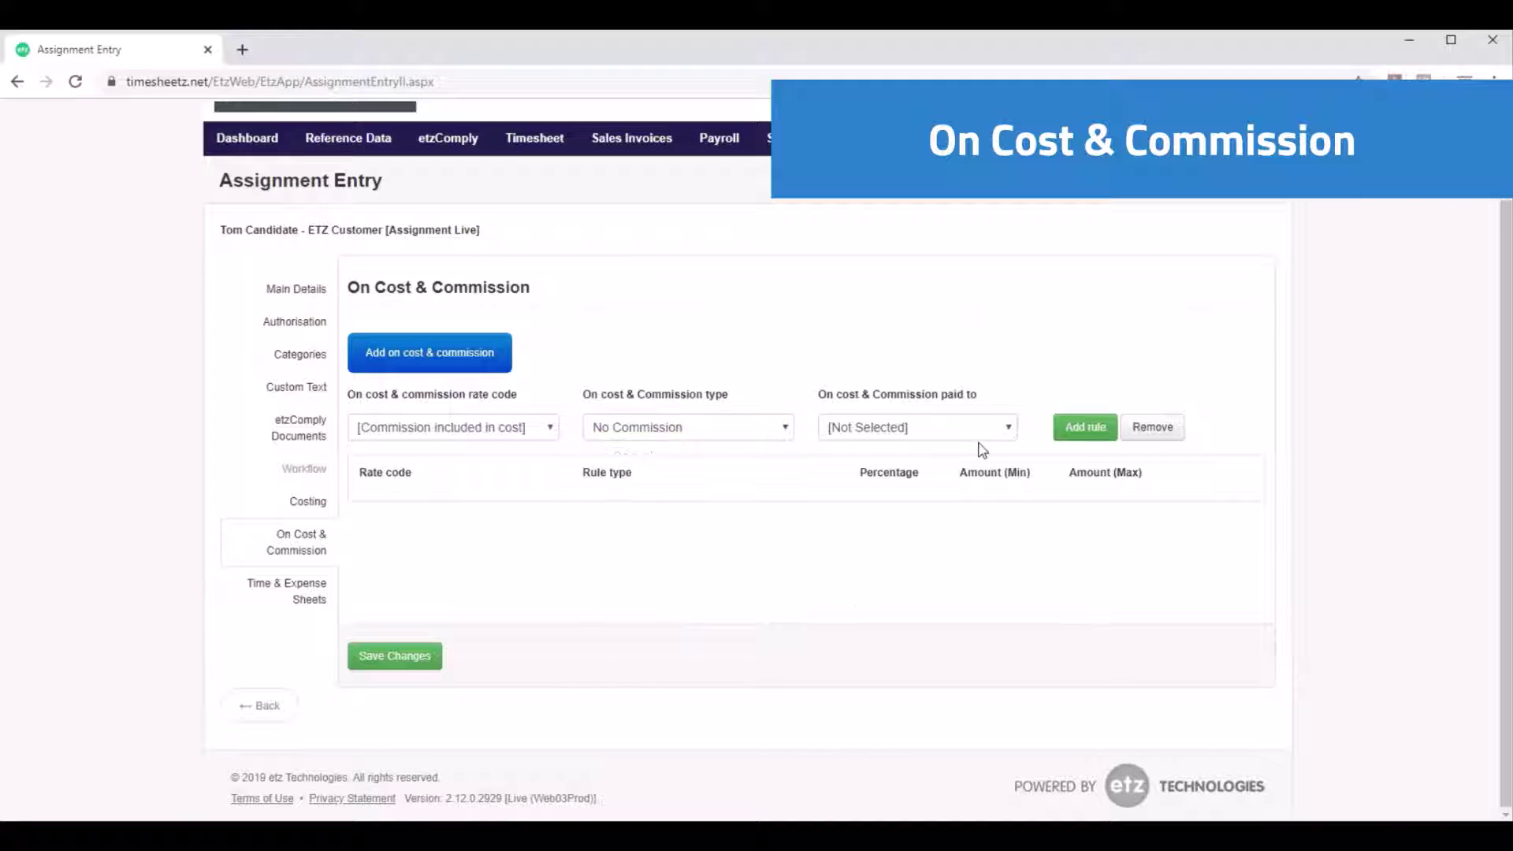
left_click(980, 437)
left_click(982, 551)
- Add a Flat Margin commission rule on Gross Across Timesheet with a minimum amount of 10.00 and a maximum of 20.00
left_click(1085, 426)
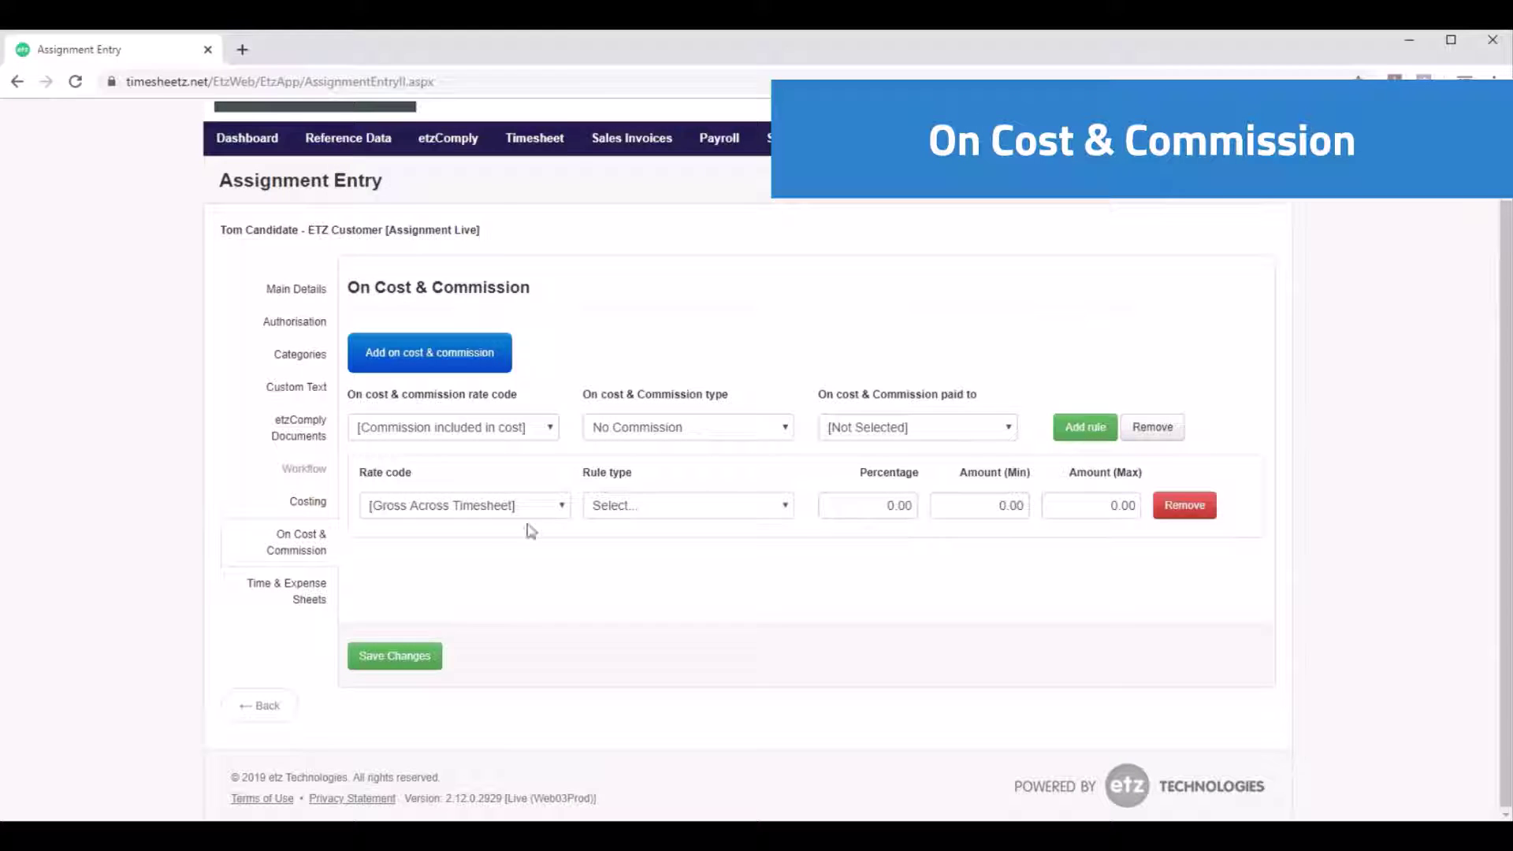
left_click(544, 508)
left_click(544, 508)
left_click(720, 561)
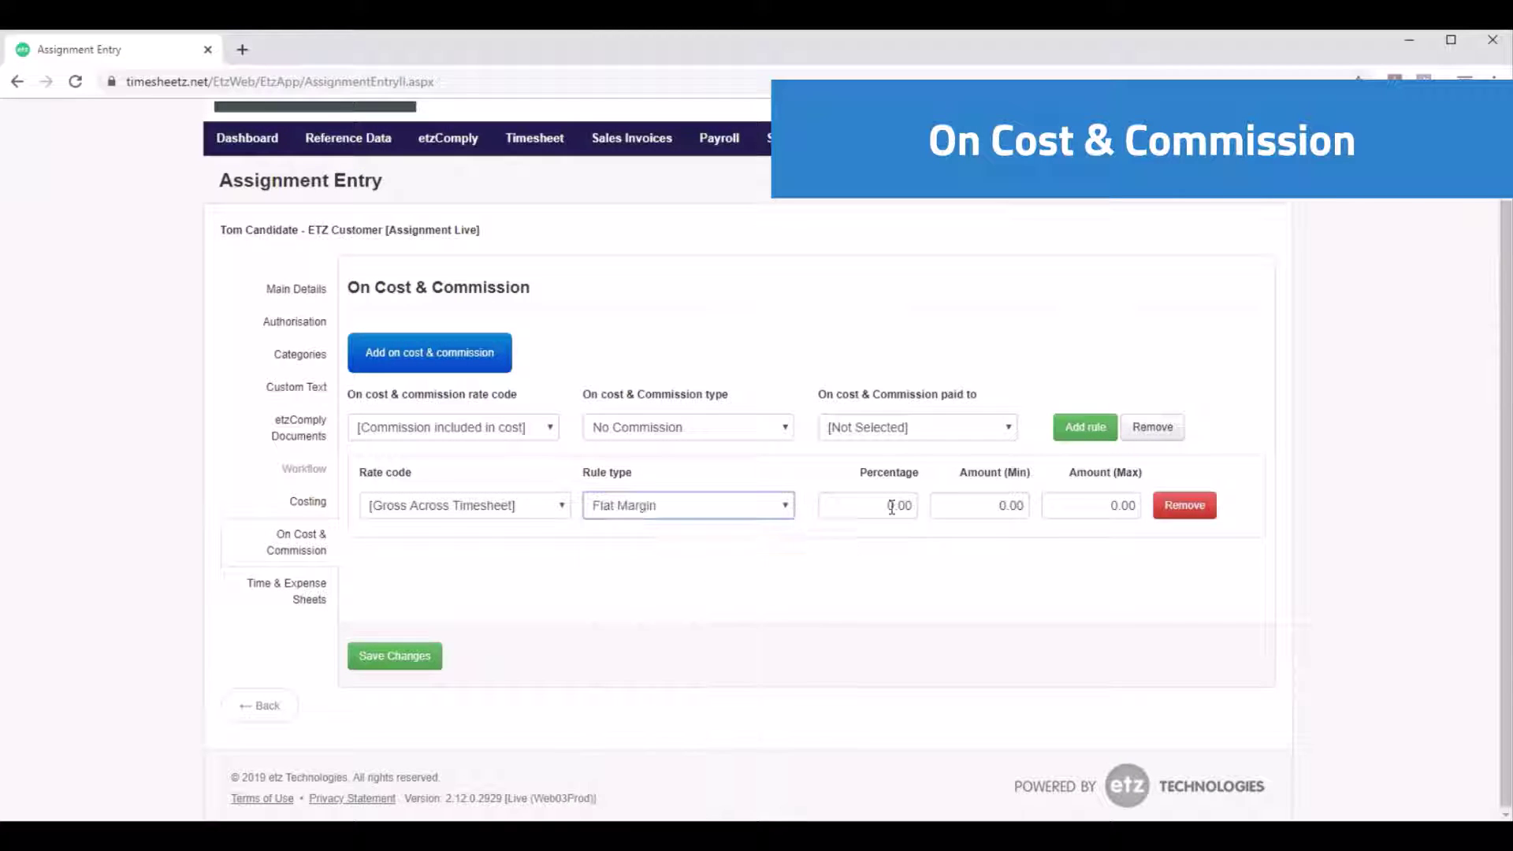
left_click(987, 503)
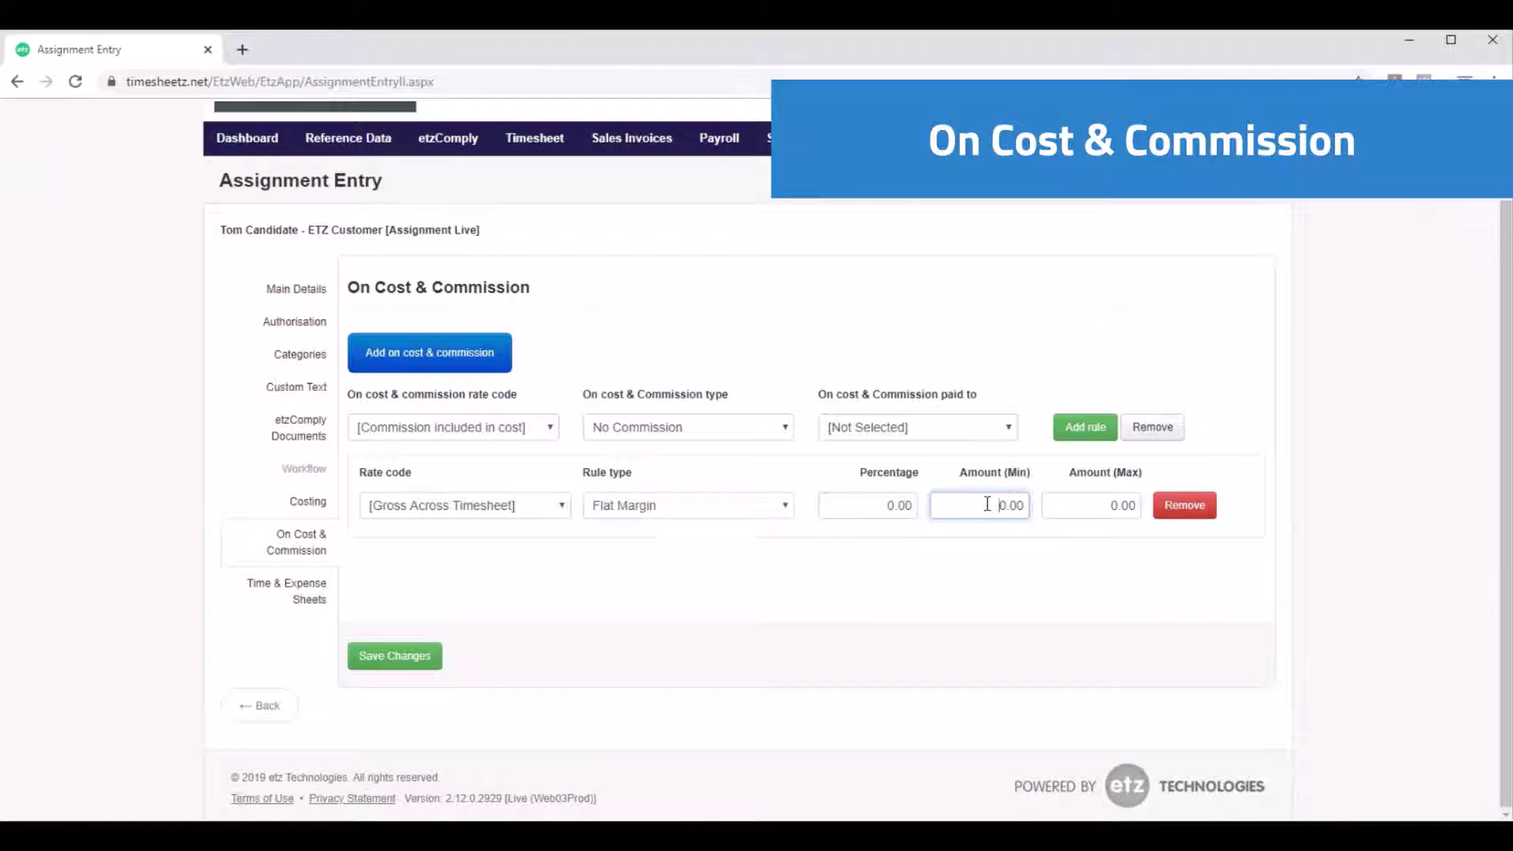
left_click(1096, 509)
left_click(1029, 600)
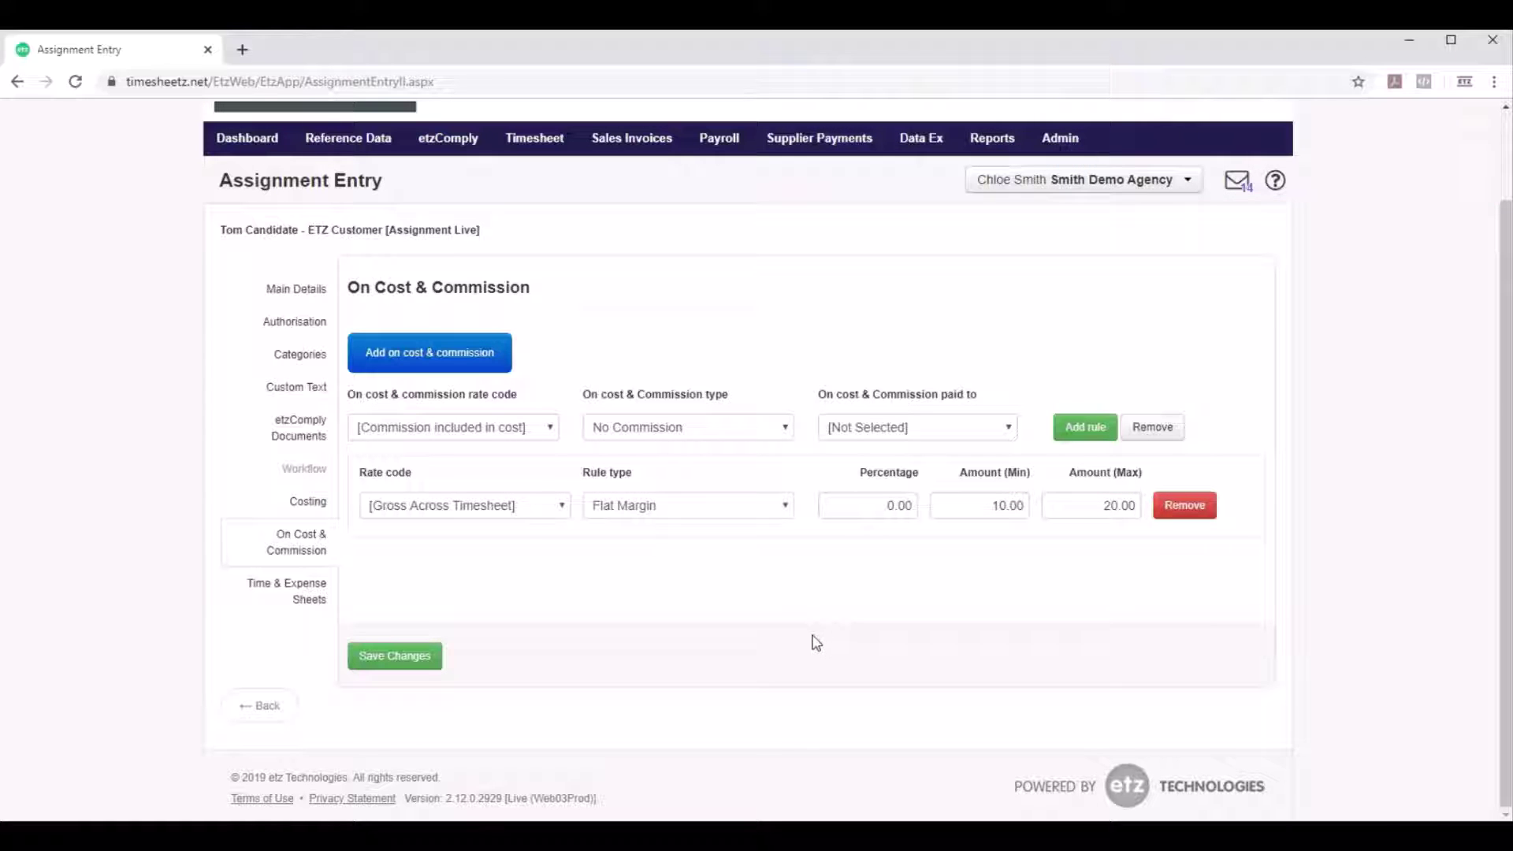
- Review the assignment's time and expense sheets and return to the assignment list
left_click(307, 591)
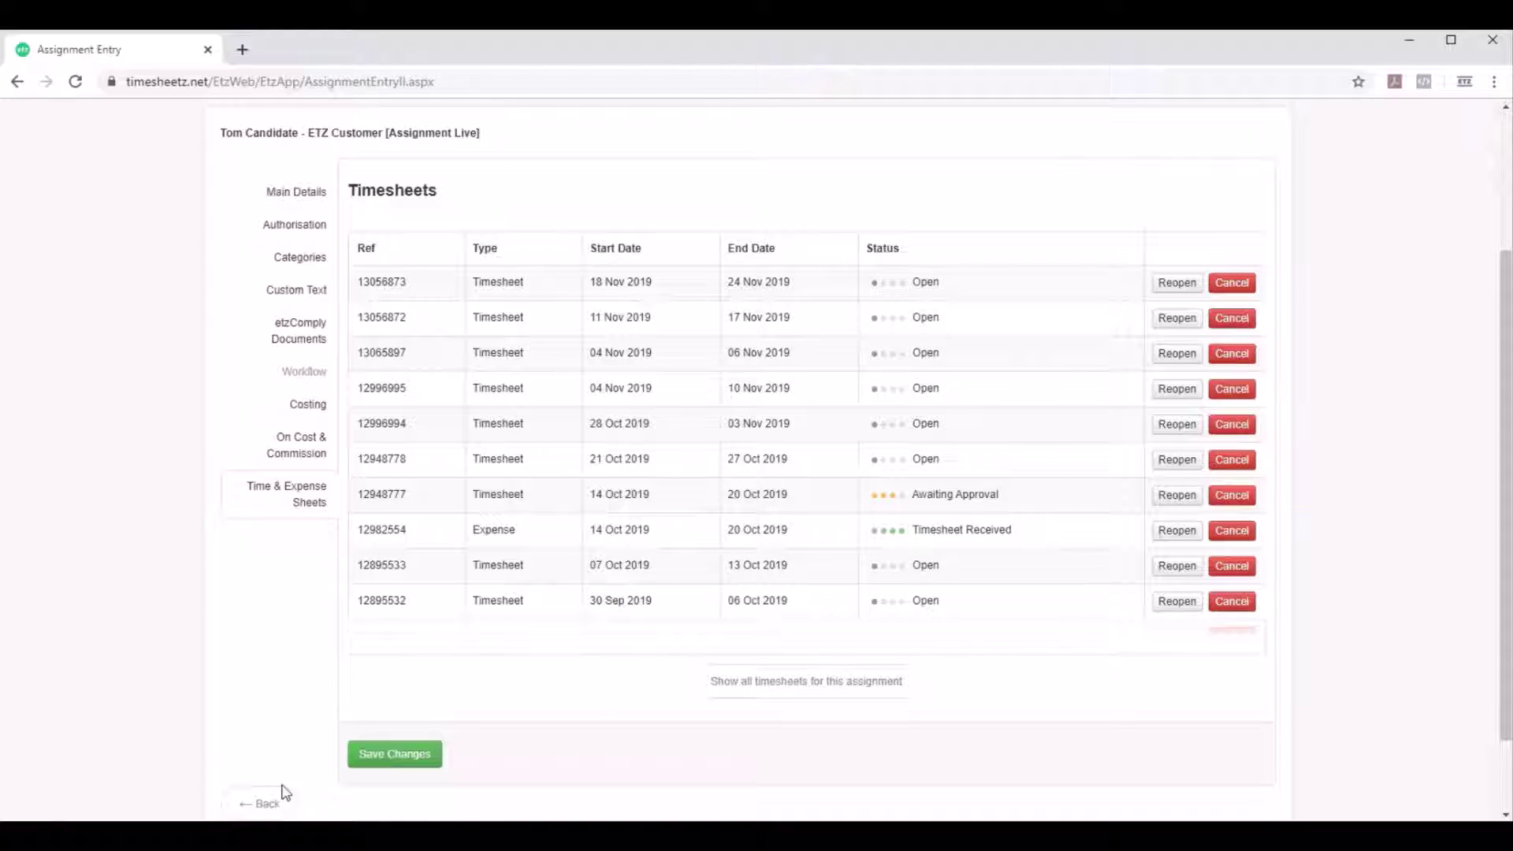
left_click(266, 803)
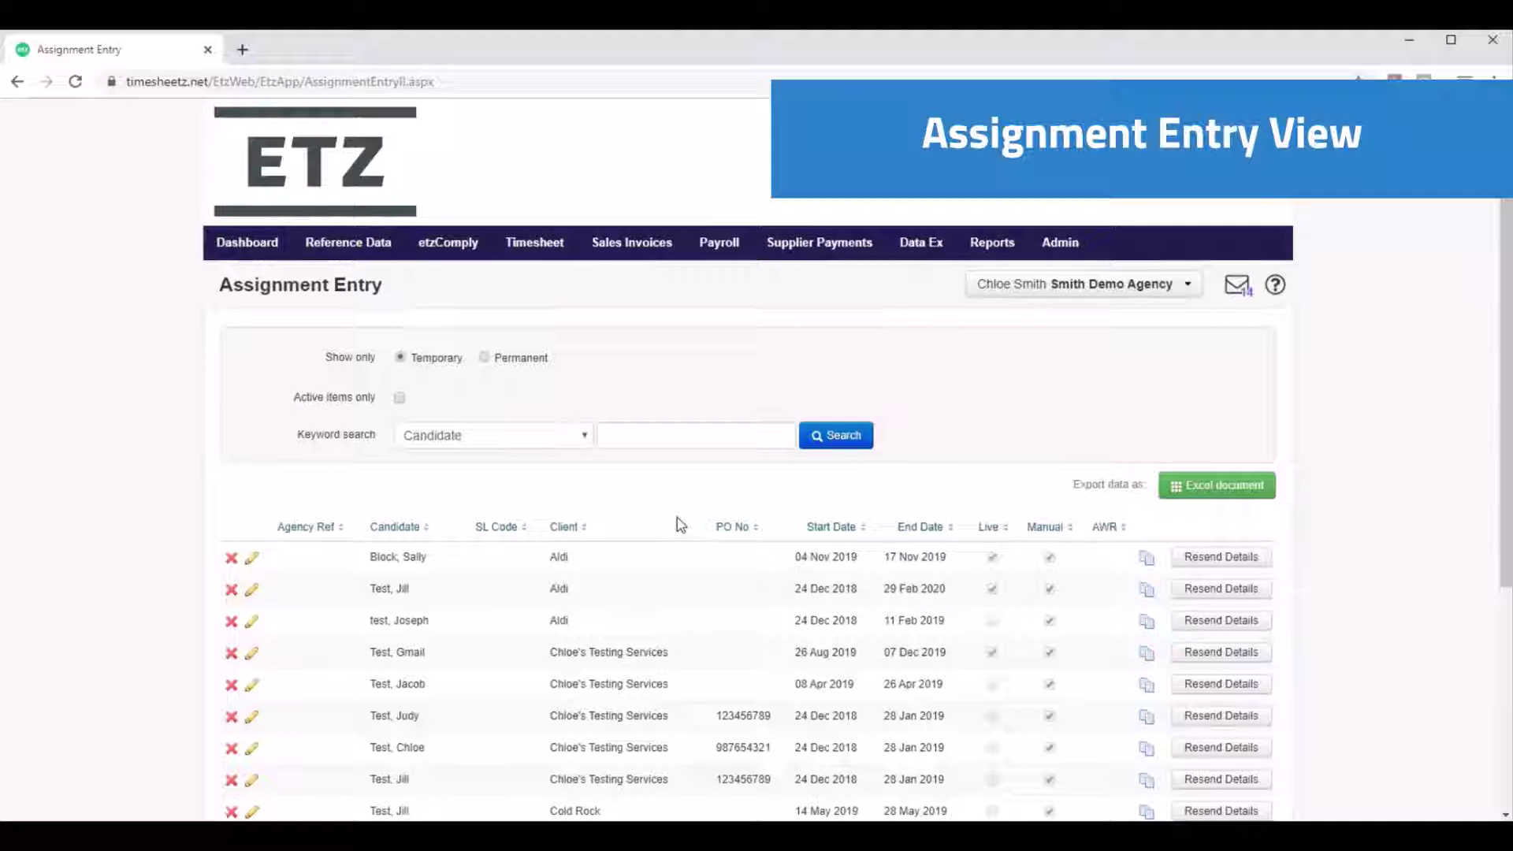
- Restrict the assignment list to active temporary items and search it by the candidate's first name
left_click(399, 399)
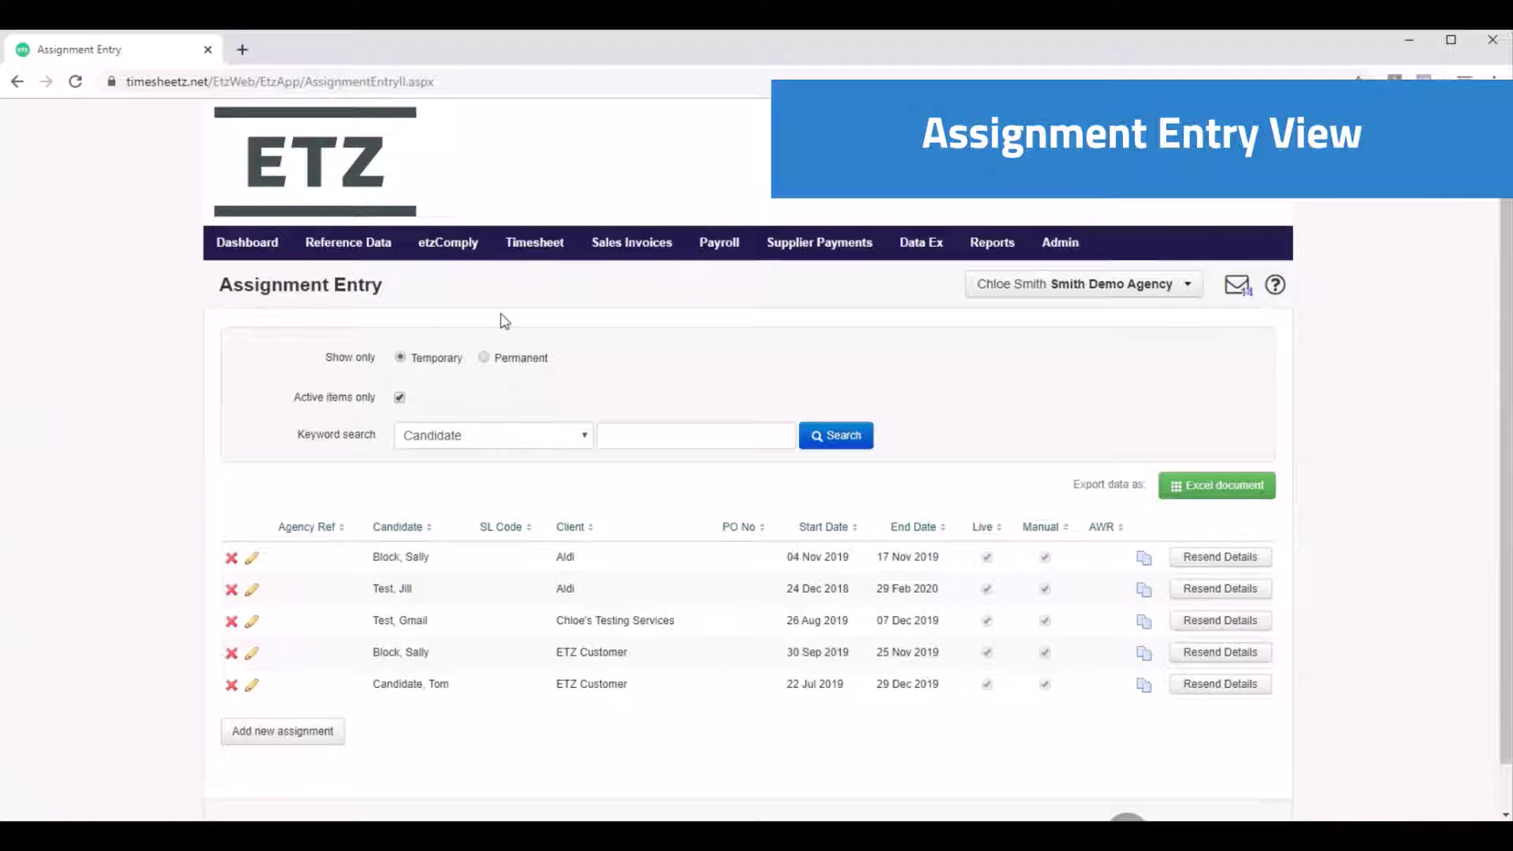
left_click(517, 358)
left_click(433, 359)
left_click(666, 435)
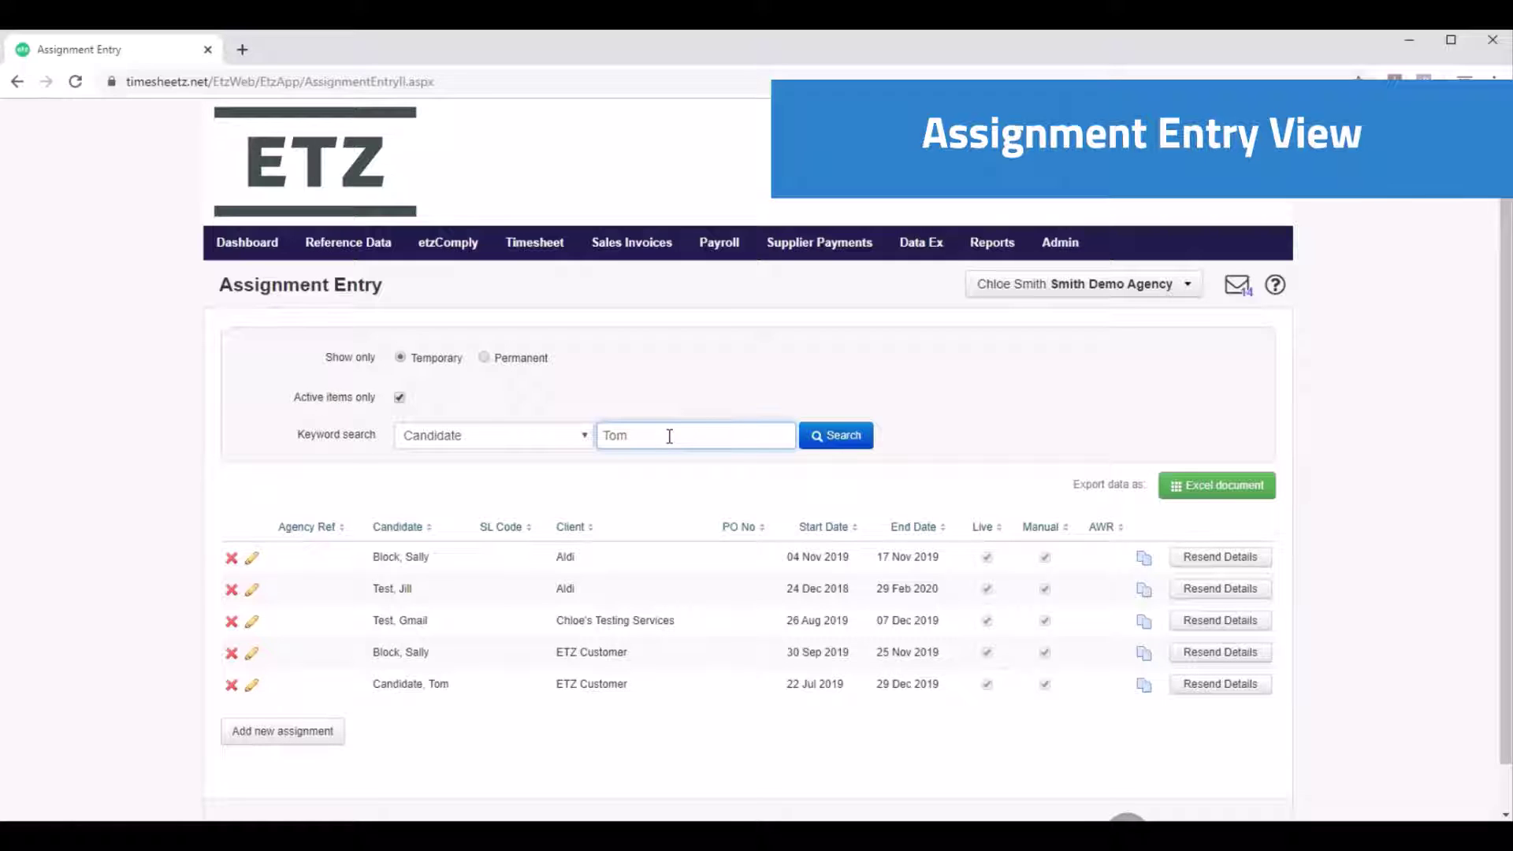
left_click(835, 435)
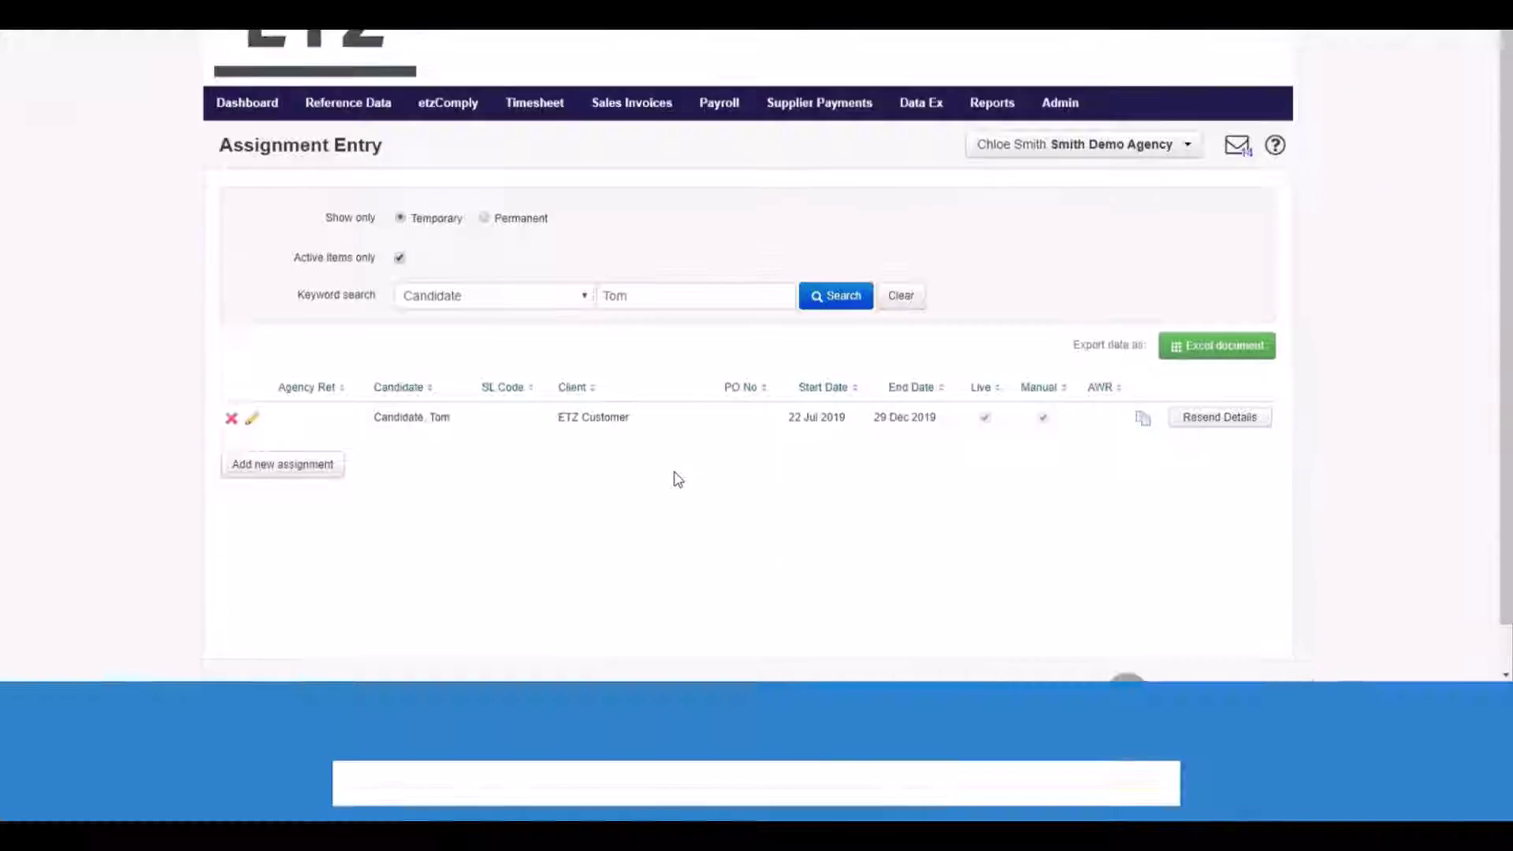